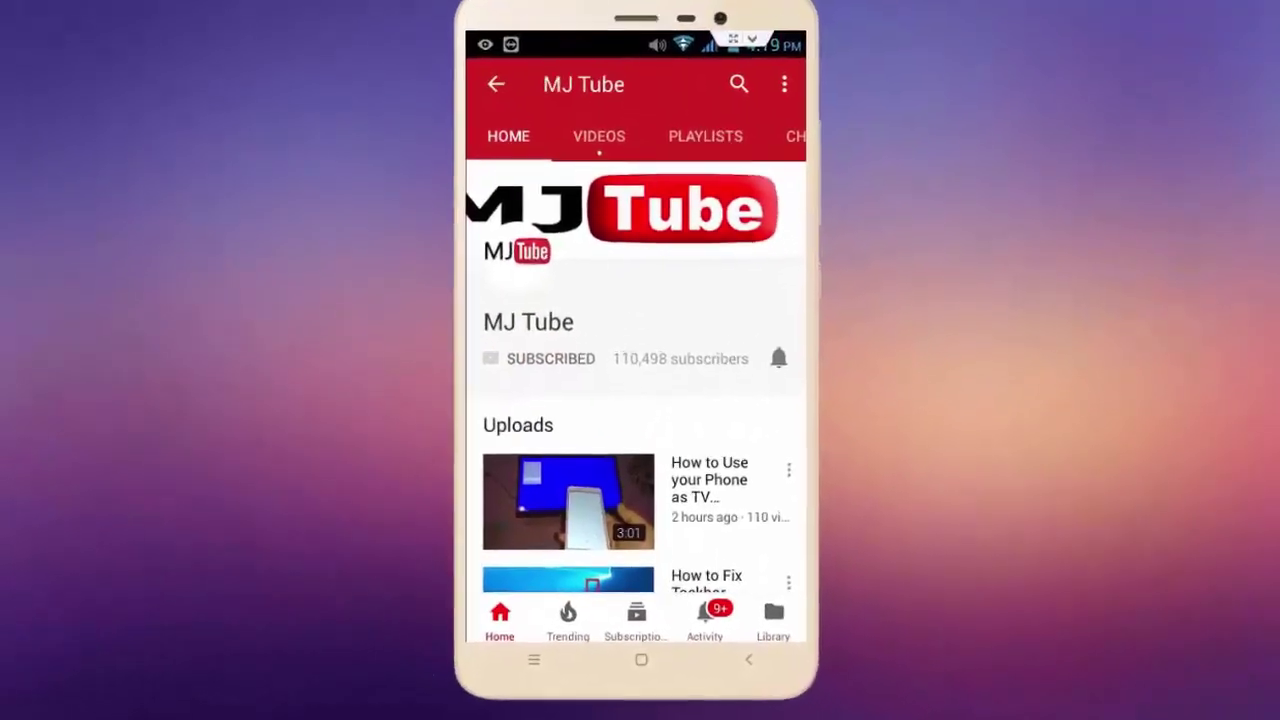
click(778, 358)
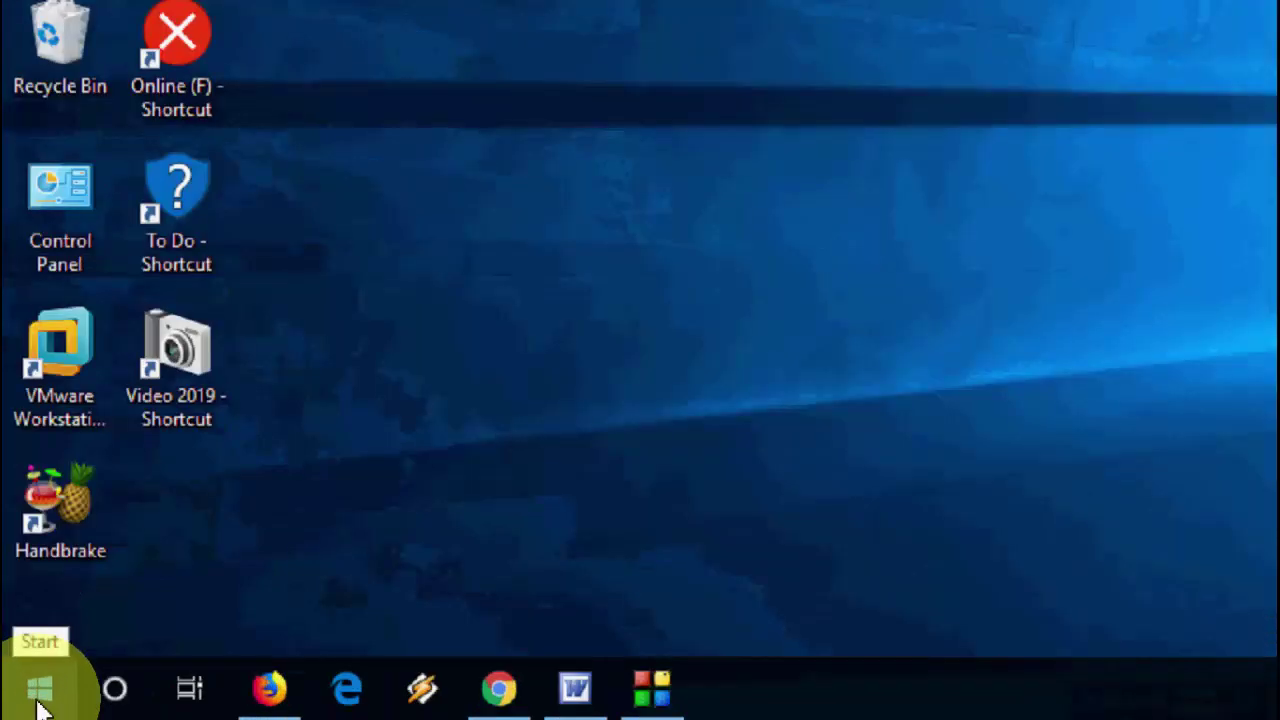
- Open the Troubleshoot page under Update & Security in Windows Settings
click(24, 700)
click(18, 605)
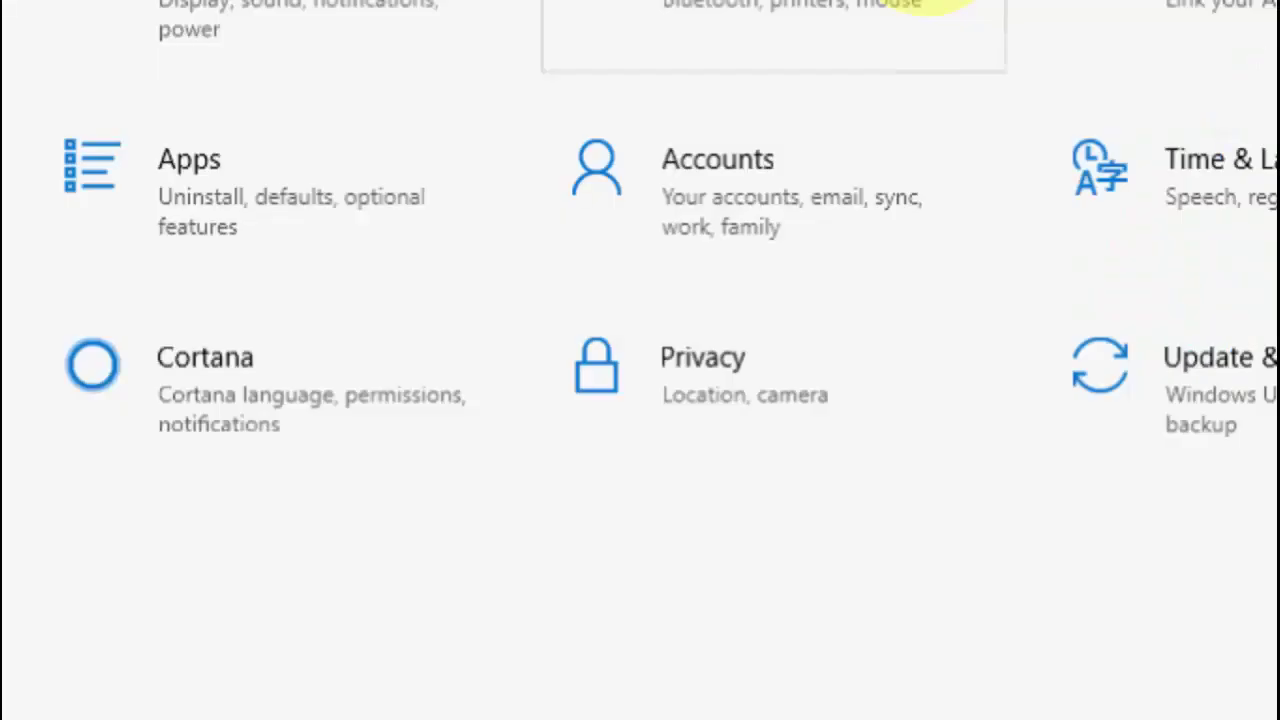
click(914, 385)
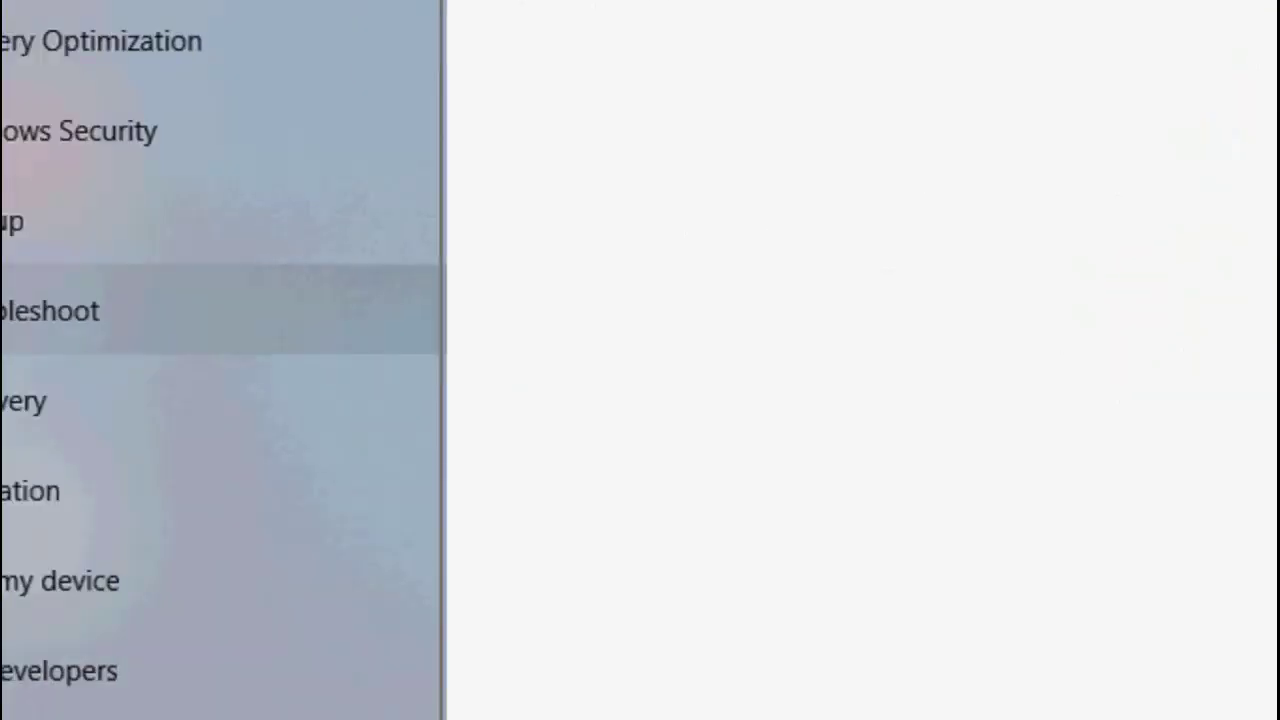
click(172, 320)
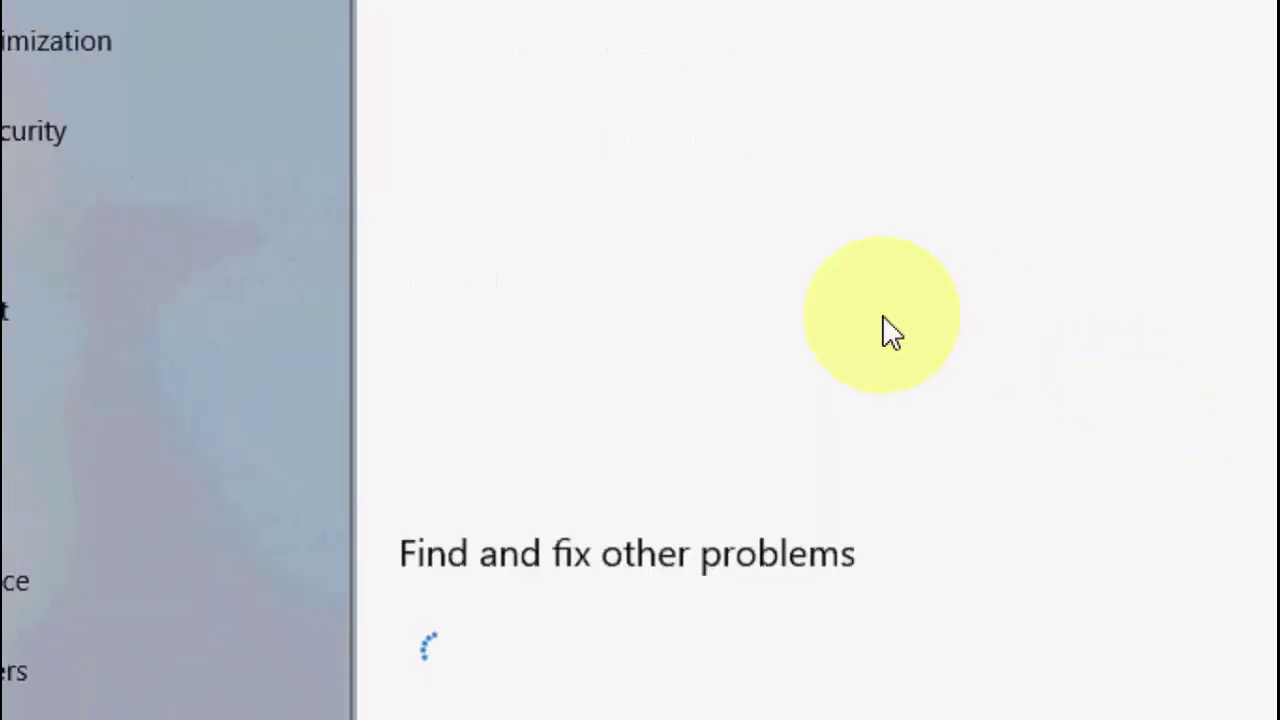
- Run the Windows Store Apps troubleshooter from the list for finding and fixing other problems
scroll(886, 329, down, 12)
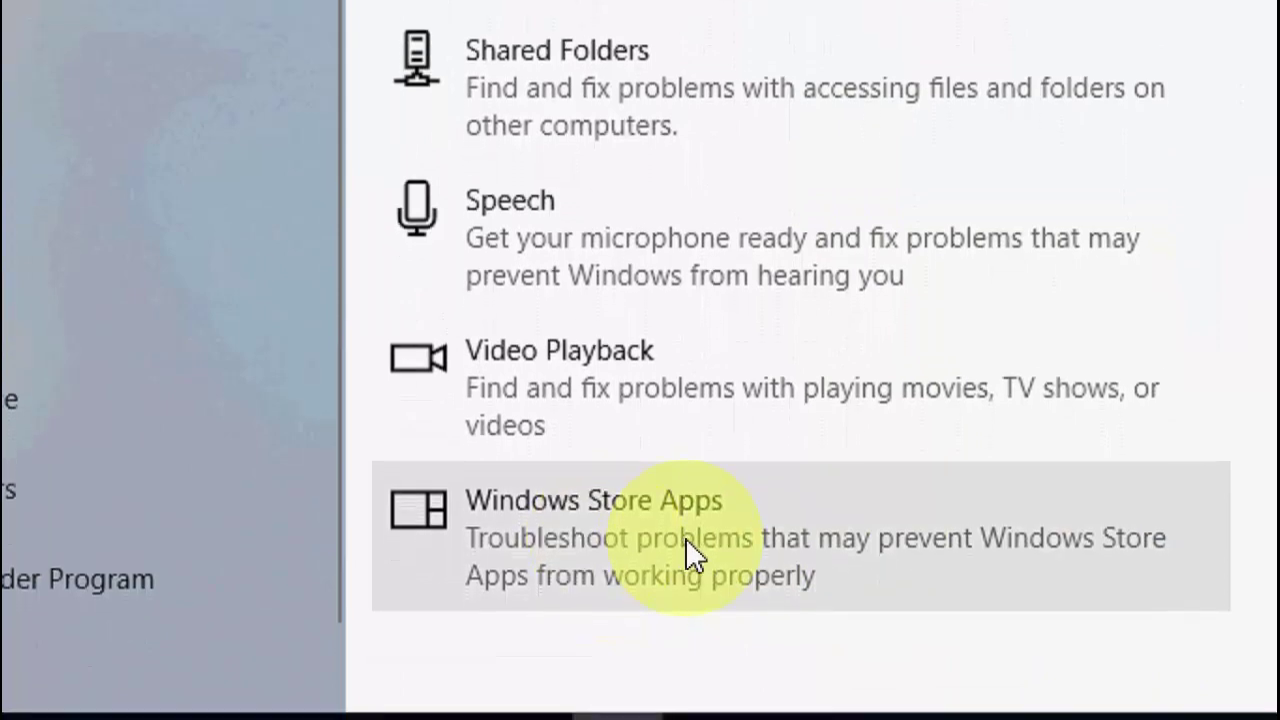
click(686, 541)
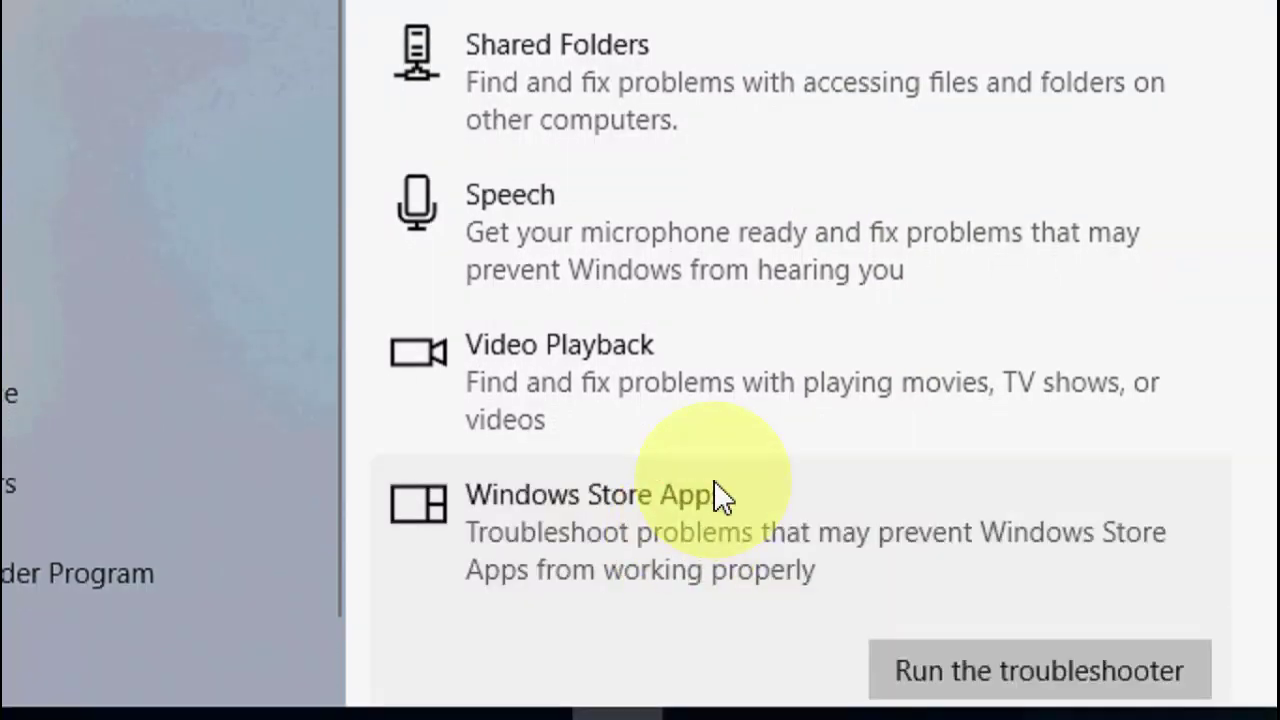
scroll(860, 520, down, 1)
click(1017, 550)
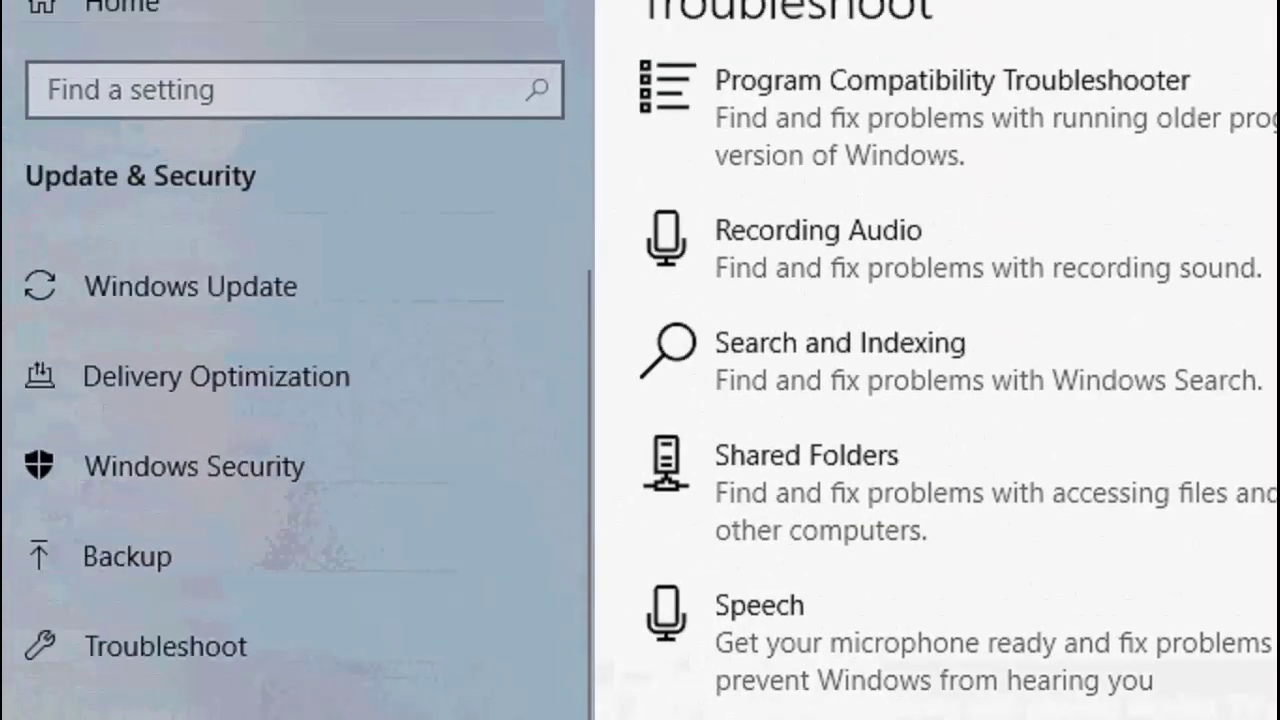
- Return to the Settings home page and open Apps & features under Apps
click(64, 16)
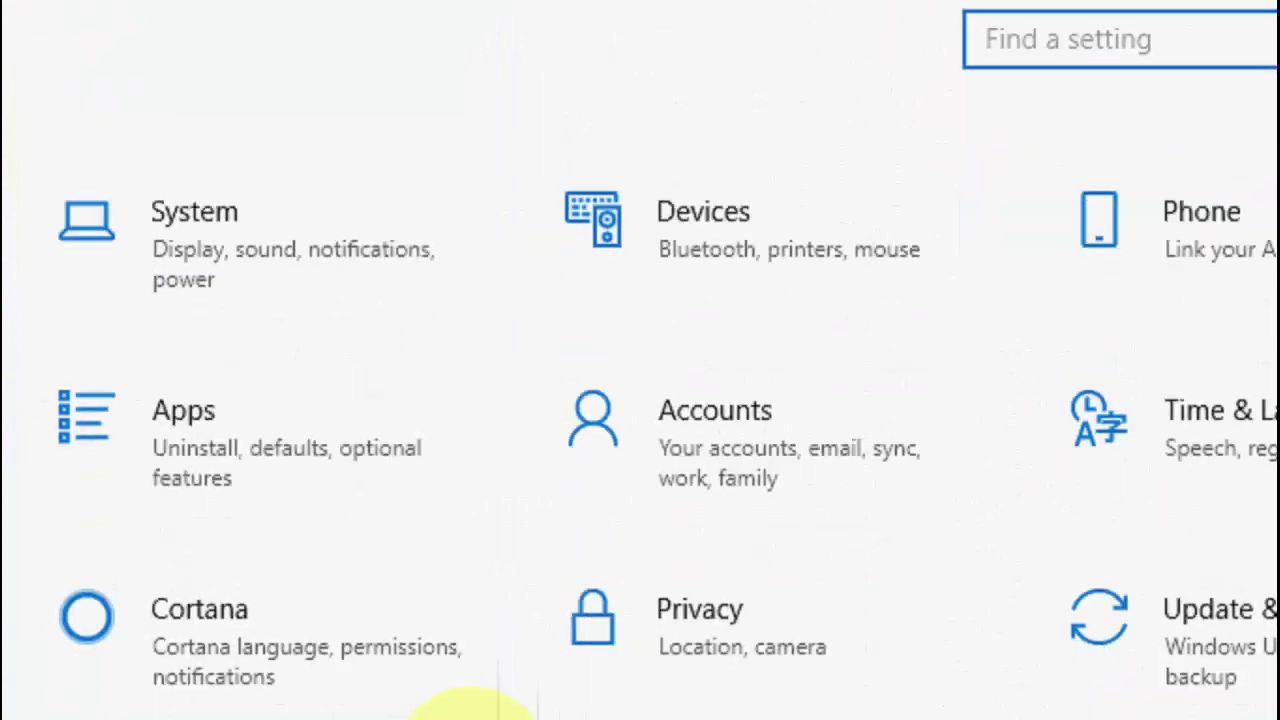
click(175, 408)
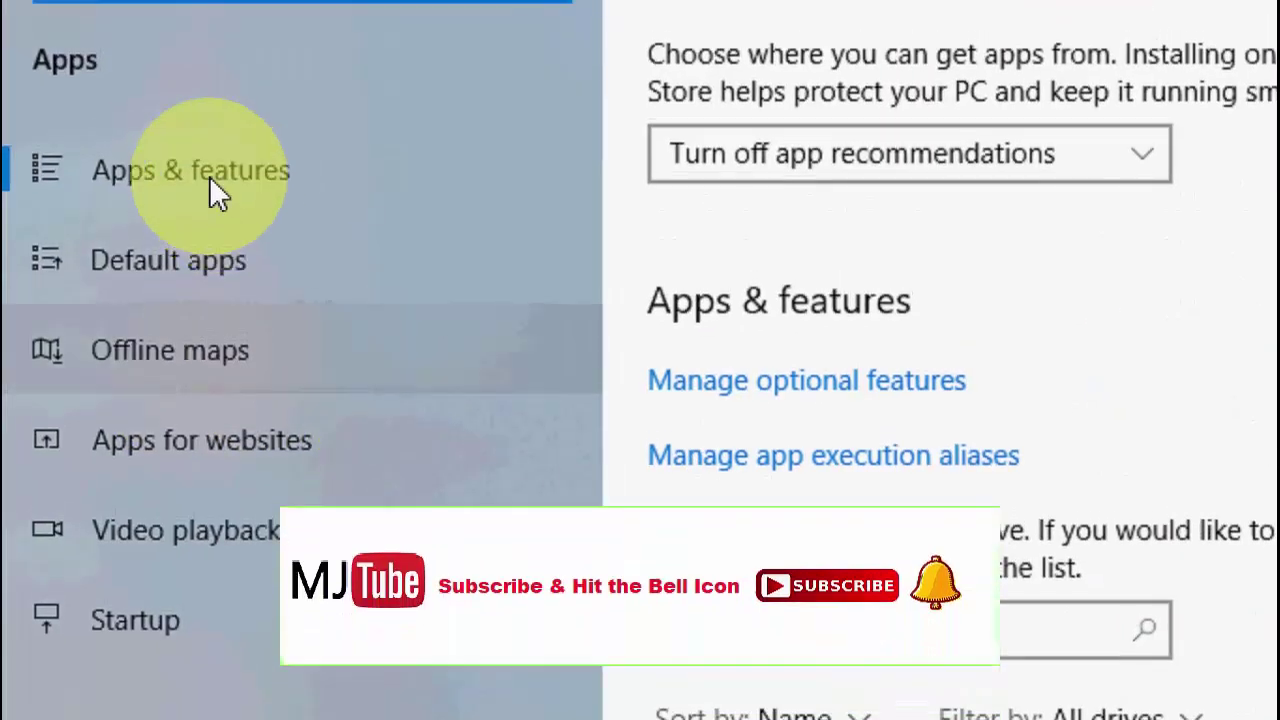
click(212, 157)
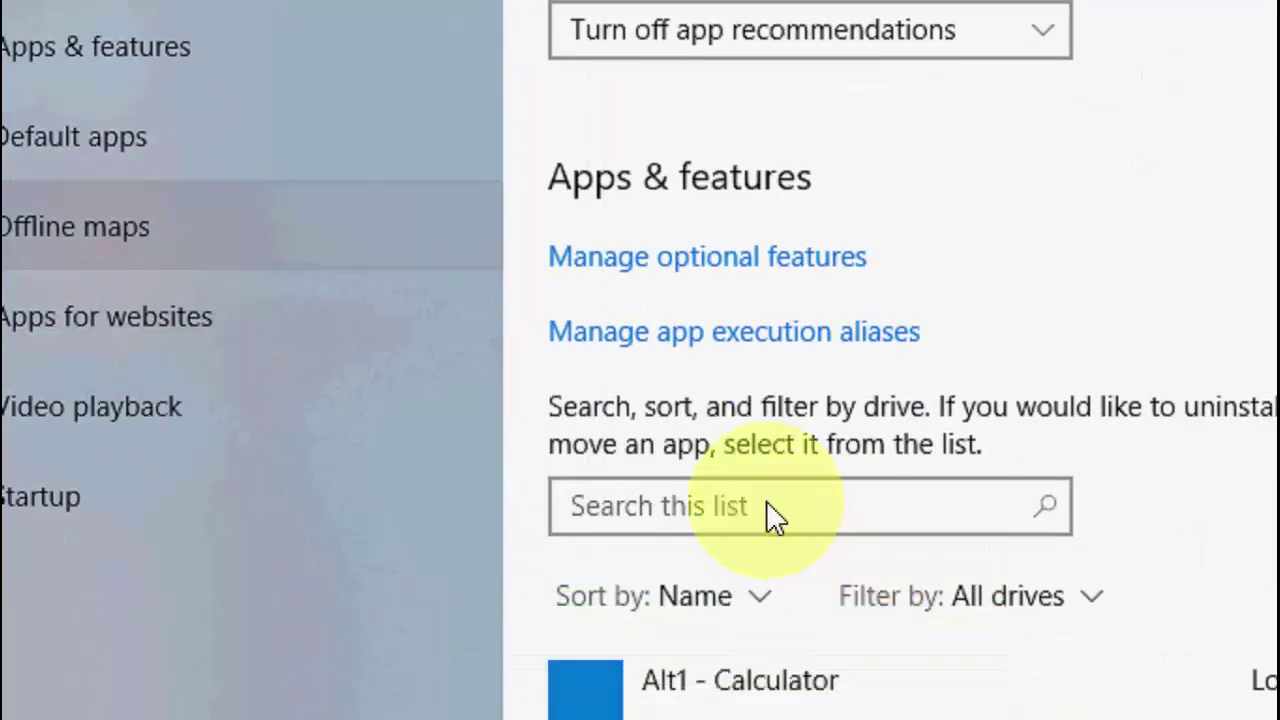
- Search the app list for "store" and open the advanced options of Microsoft Store
click(714, 508)
text(sotre)
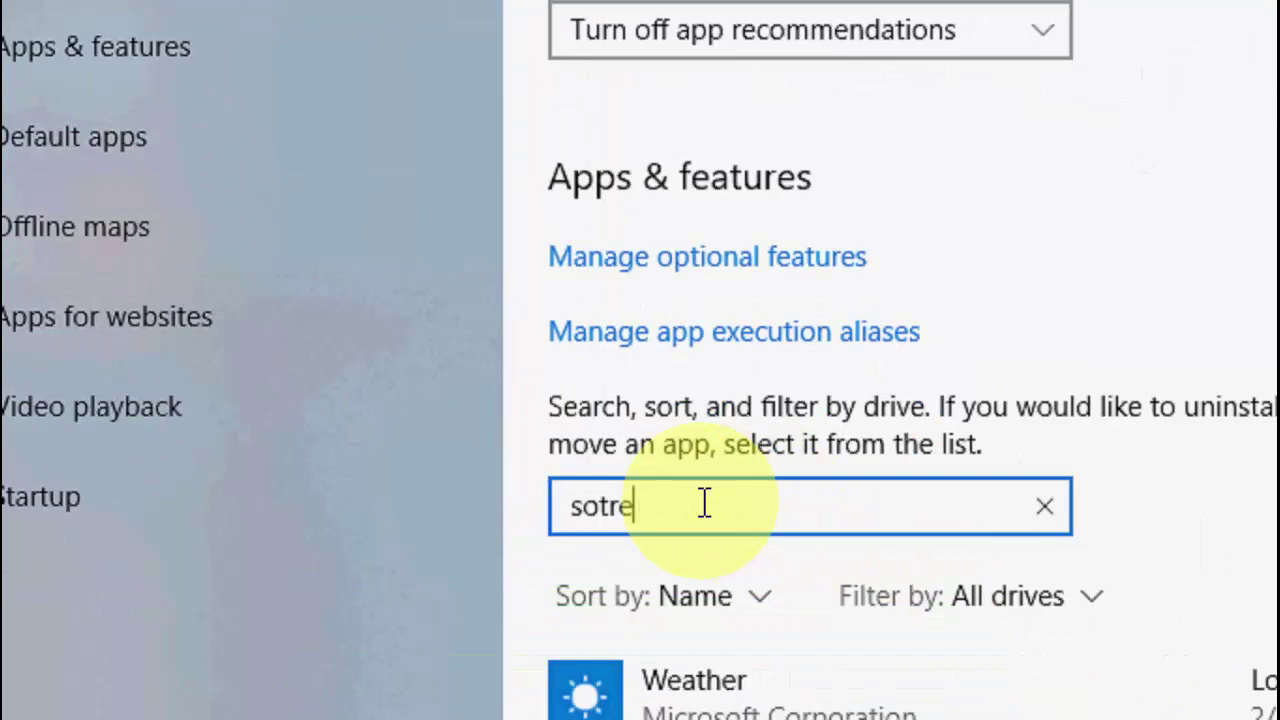
key(BackSpace)
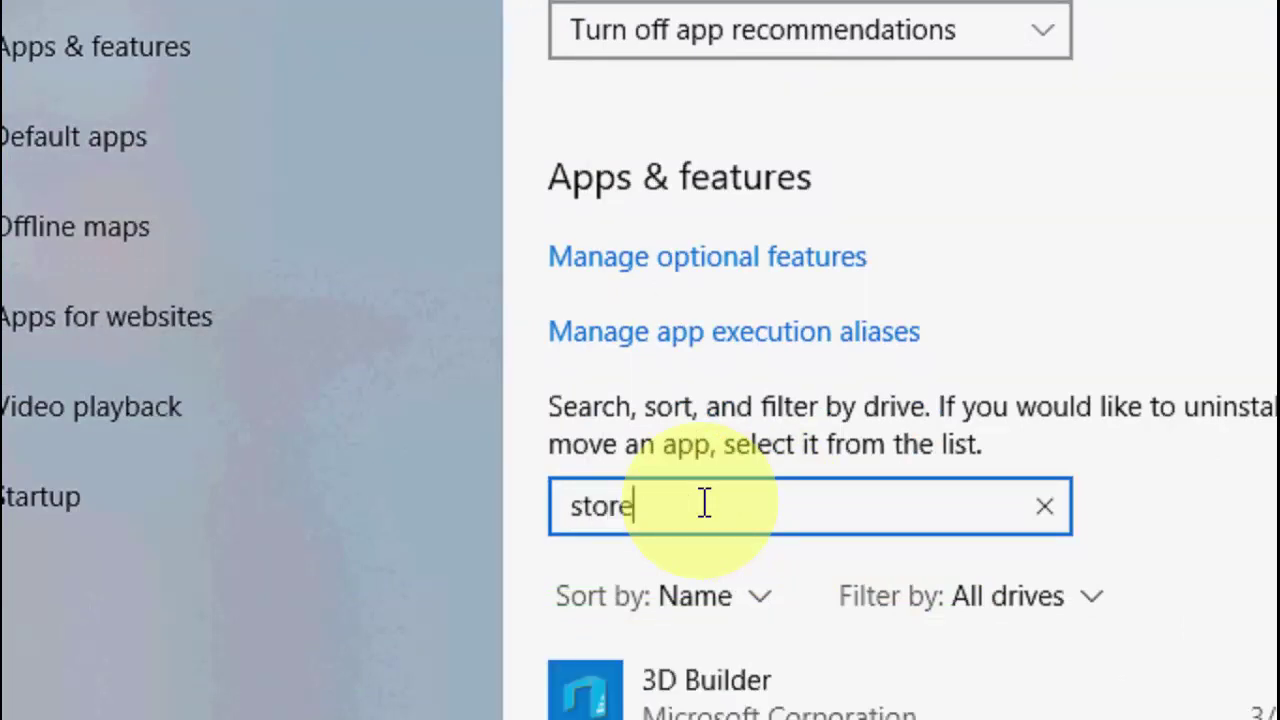
scroll(686, 557, down, 3)
click(809, 551)
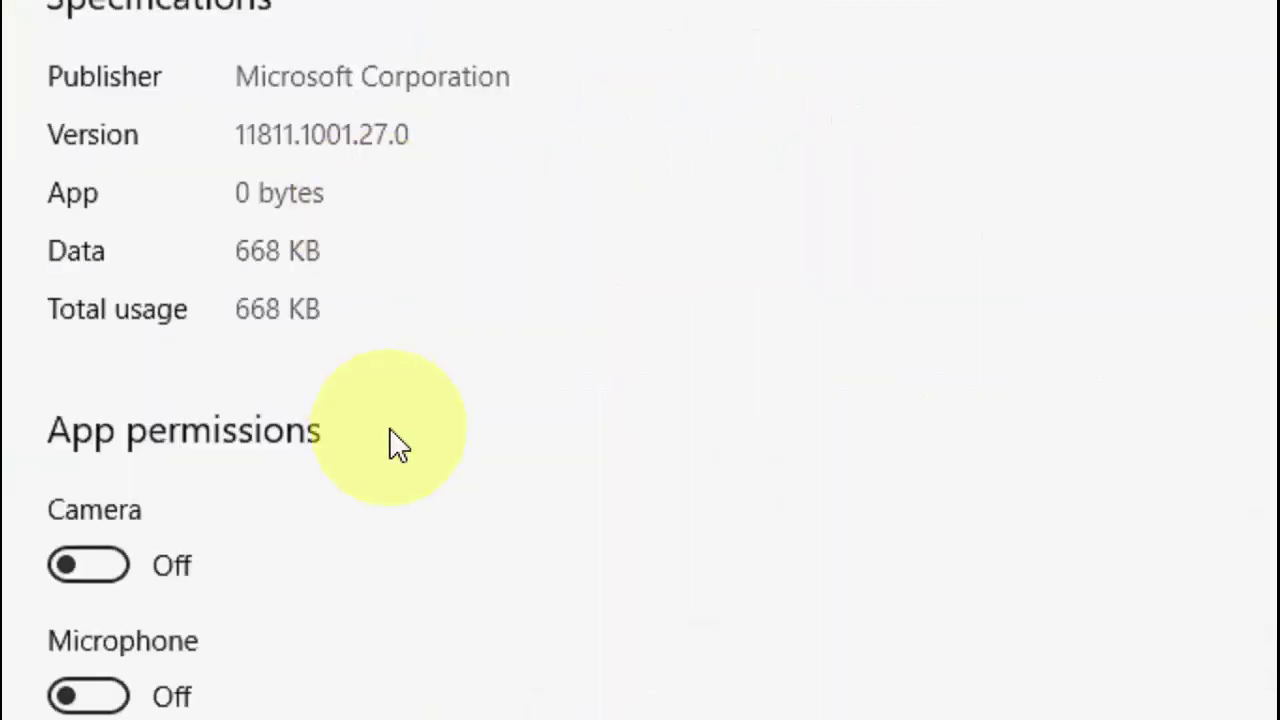
- Try to reset the Microsoft Store app, dismissing the confirmation about deleting its data
scroll(391, 443, down, 10)
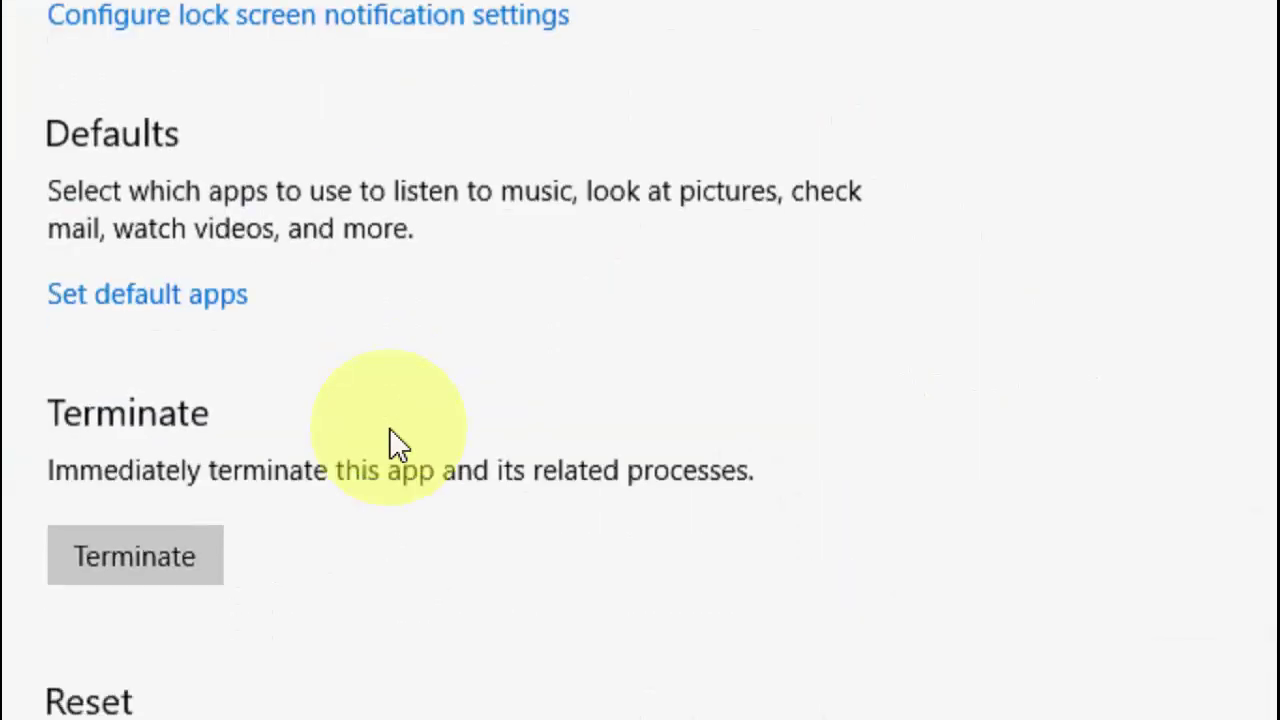
scroll(391, 443, down, 4)
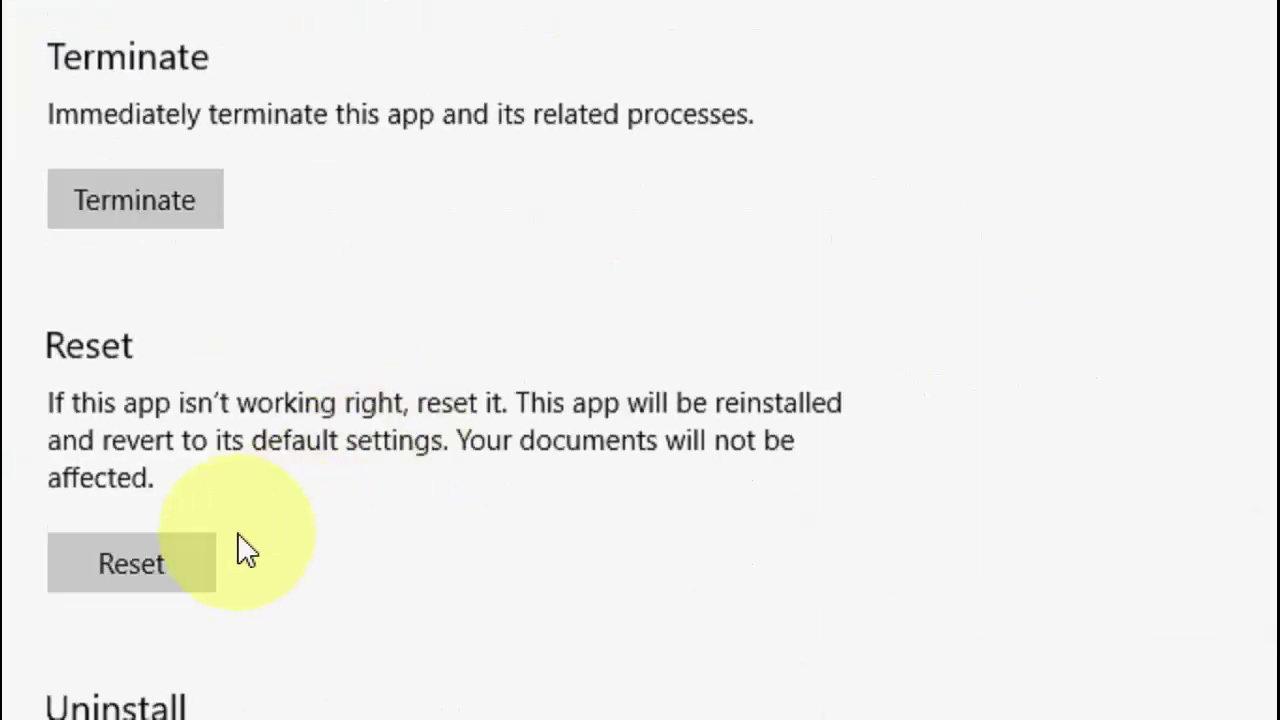
click(182, 550)
click(423, 452)
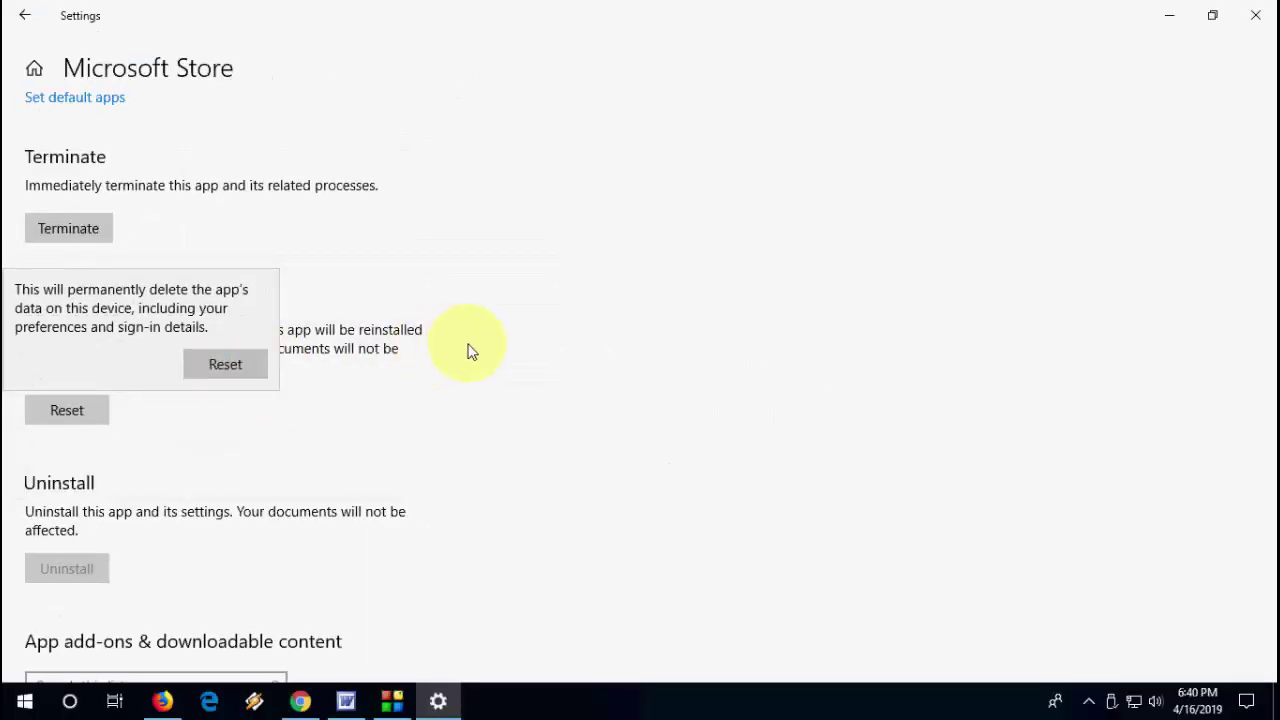
key(Escape)
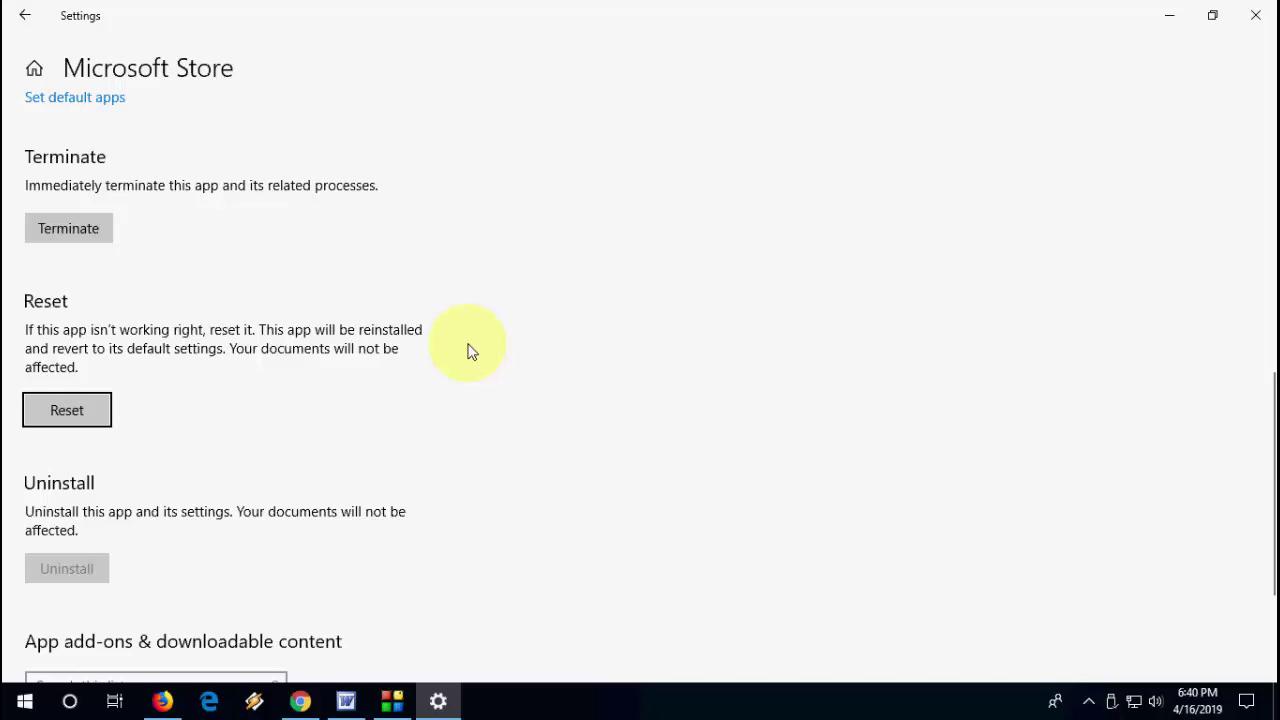
- Close the Settings window and refresh the desktop
click(1256, 15)
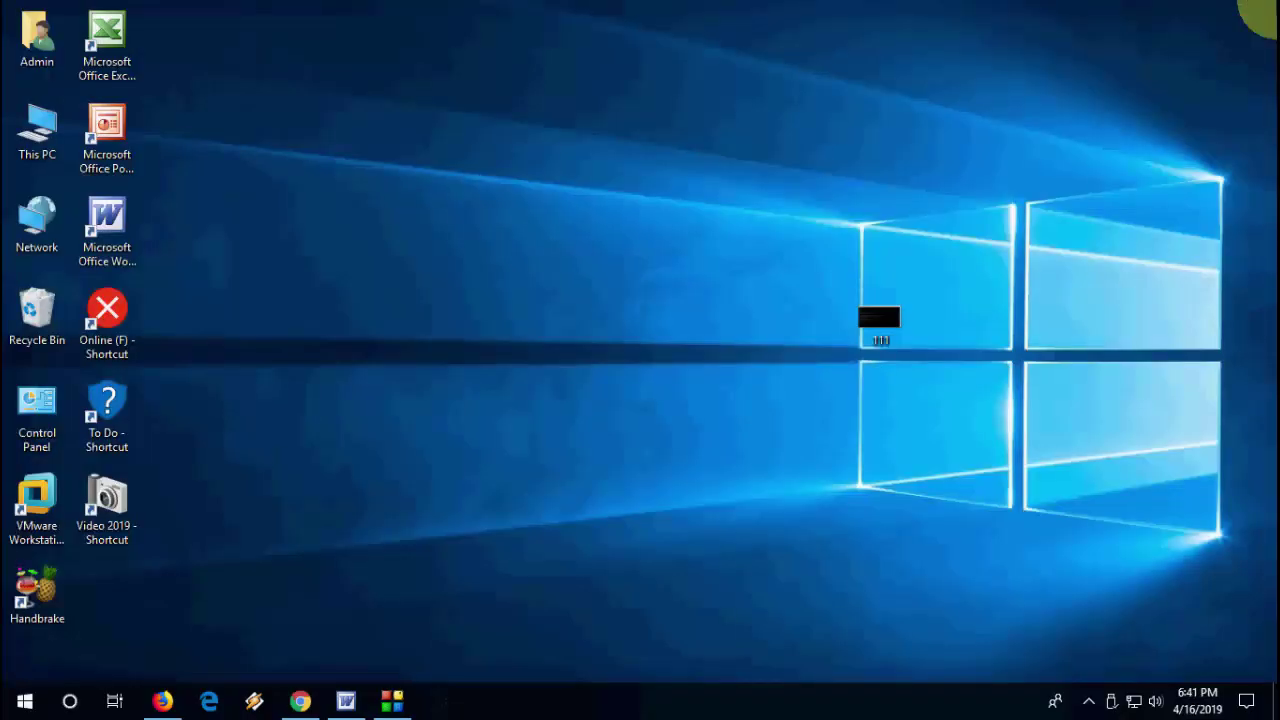
right_click(384, 108)
click(426, 163)
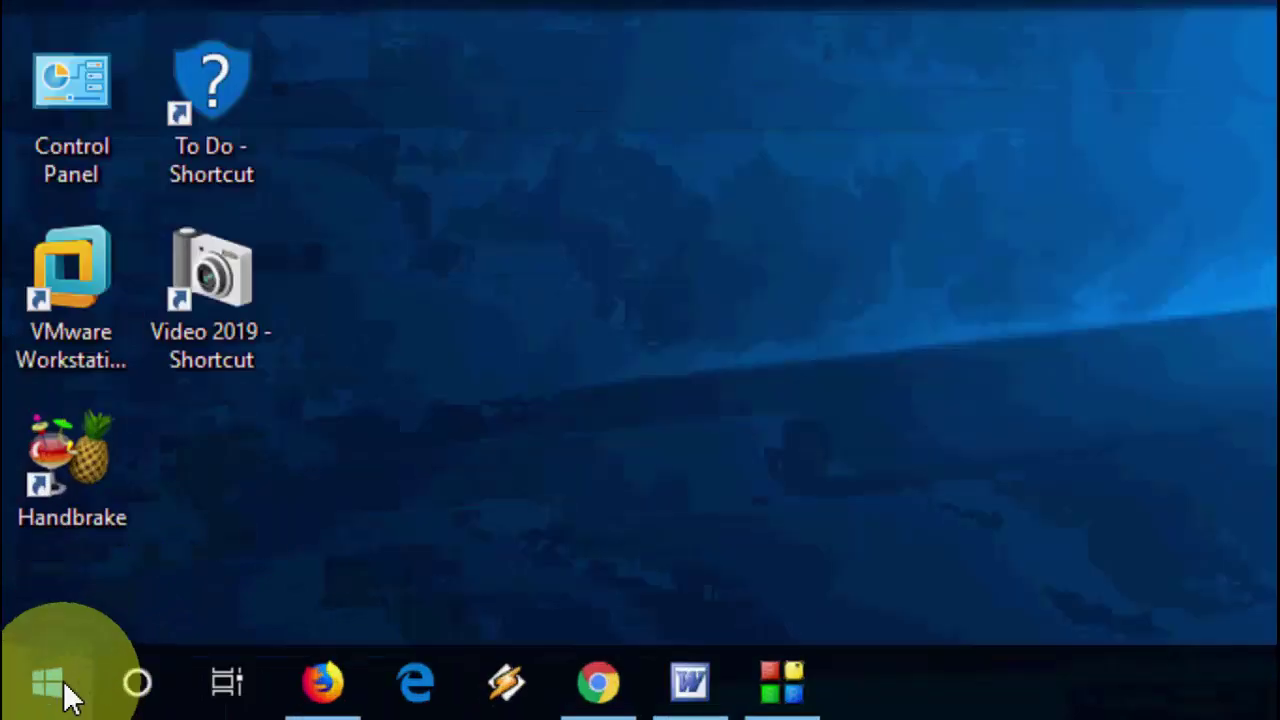
- Reopen Settings and go to Delivery Optimization through the advanced options of Windows Update
click(25, 700)
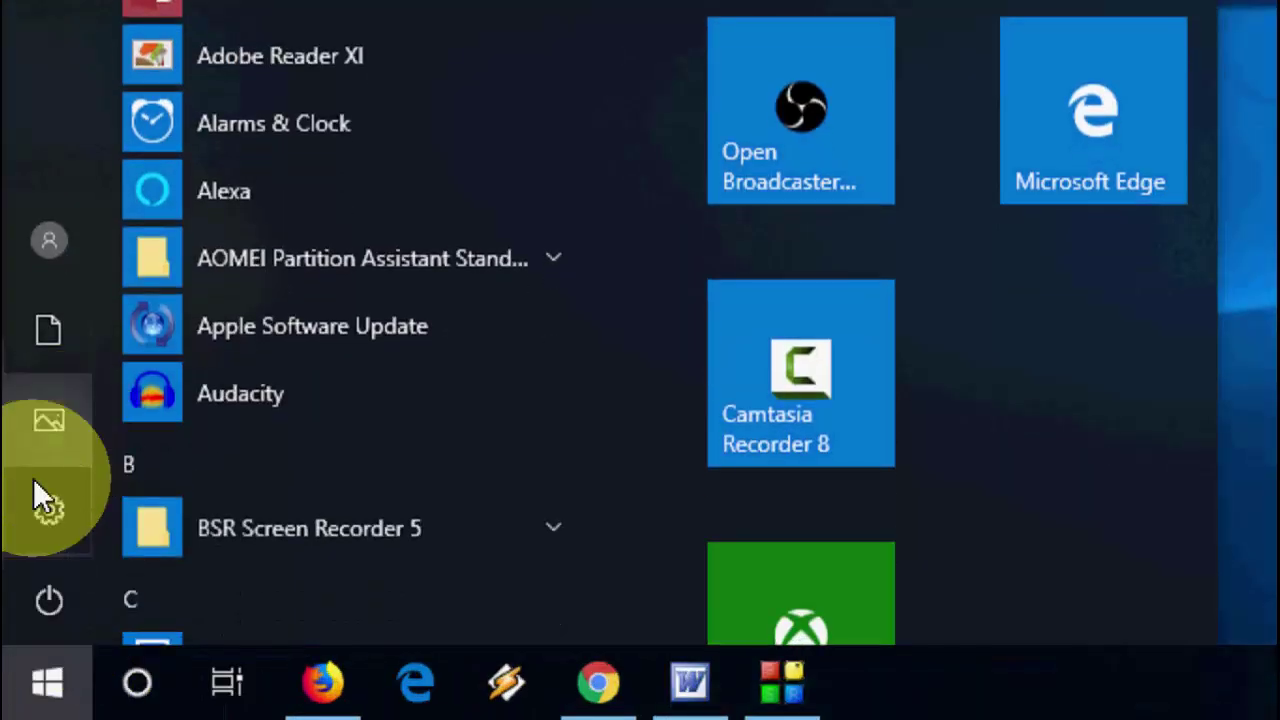
click(17, 610)
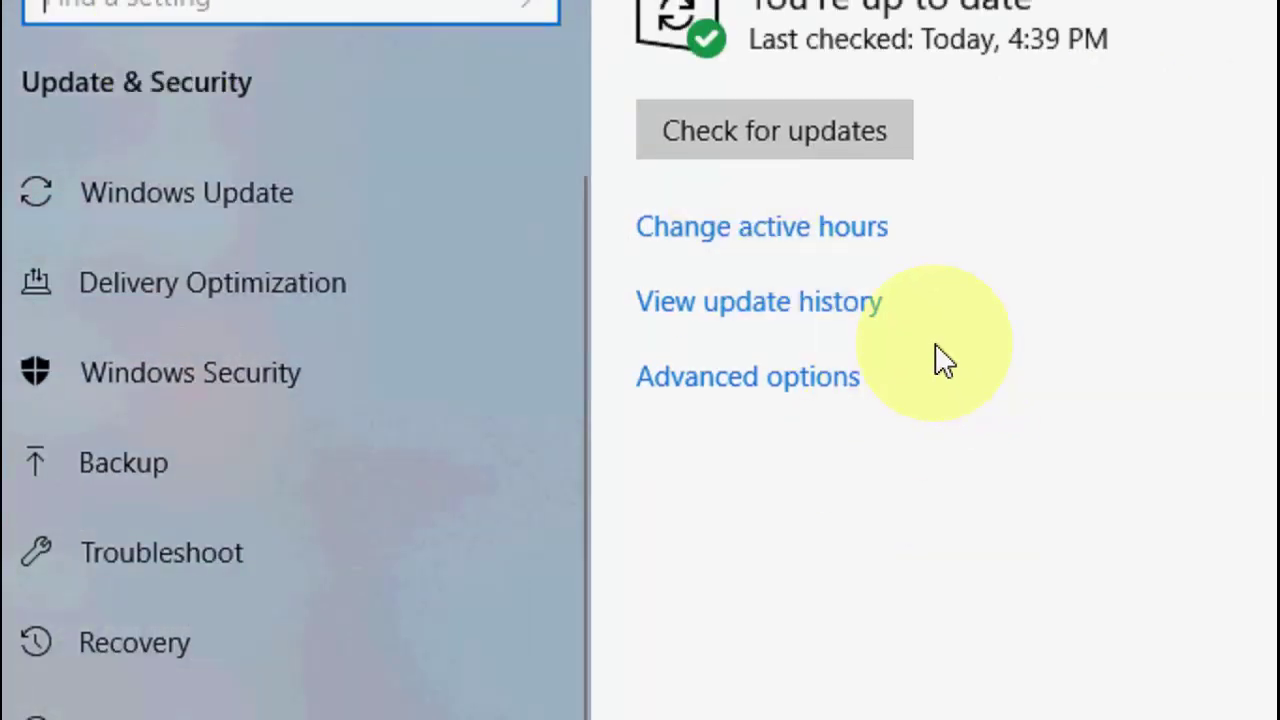
click(797, 393)
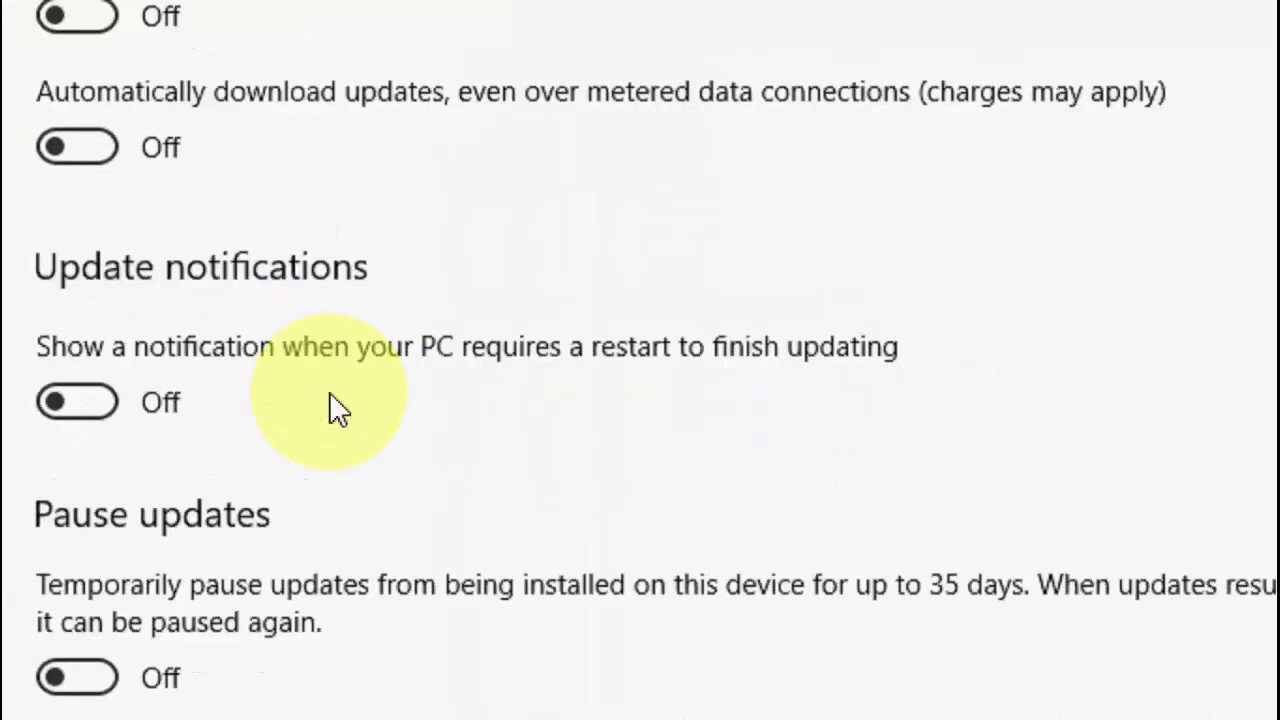
scroll(338, 410, down, 9)
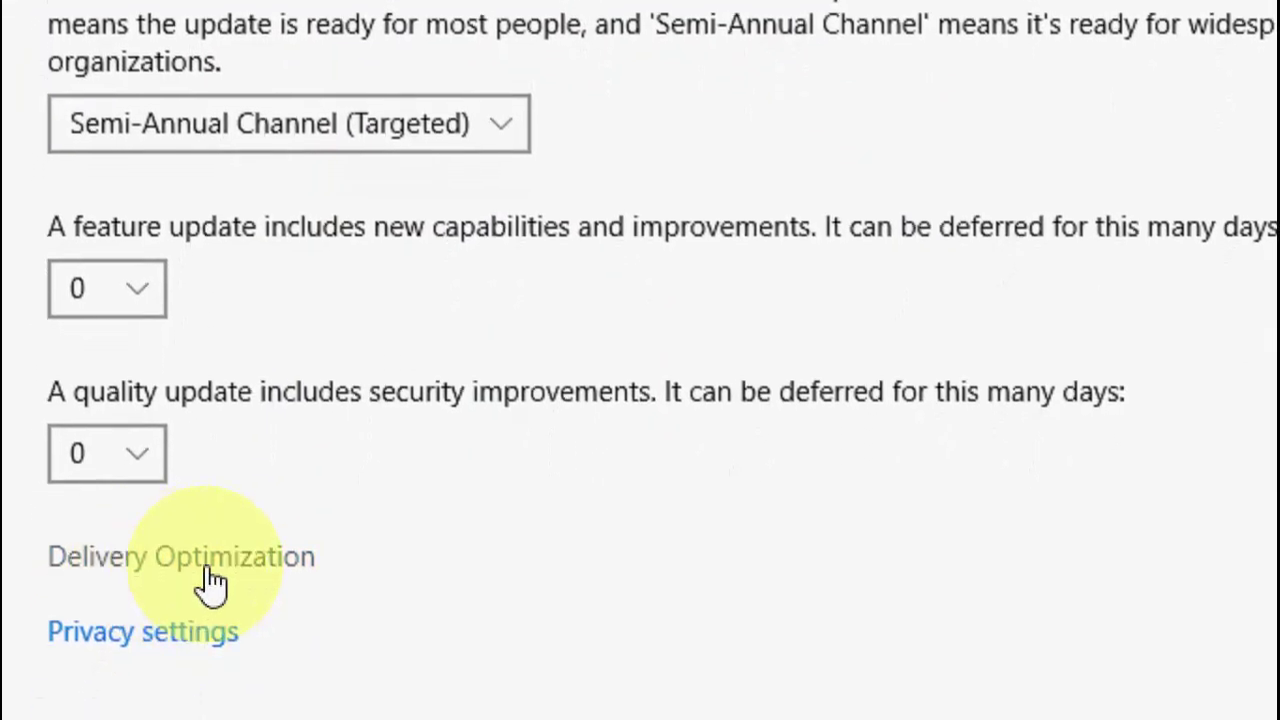
click(209, 598)
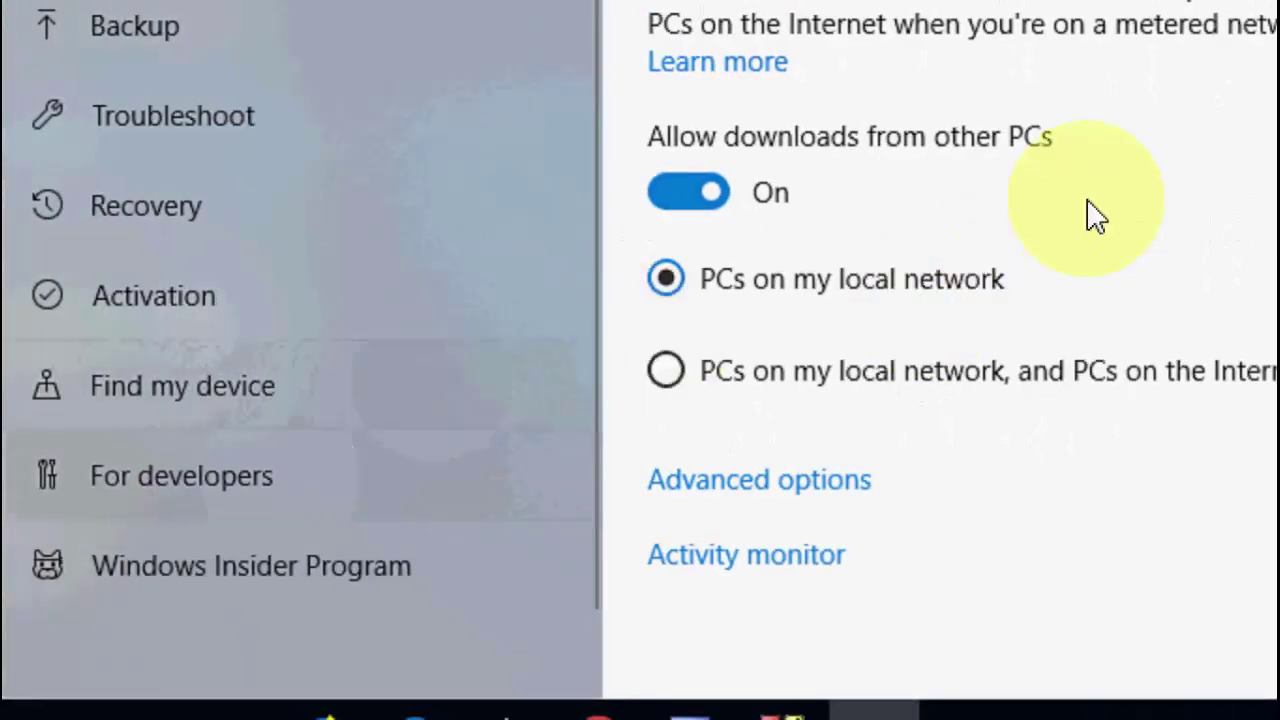
- In Delivery Optimization's advanced options, enable the bandwidth limit for background update downloads and set it to 100%
click(726, 497)
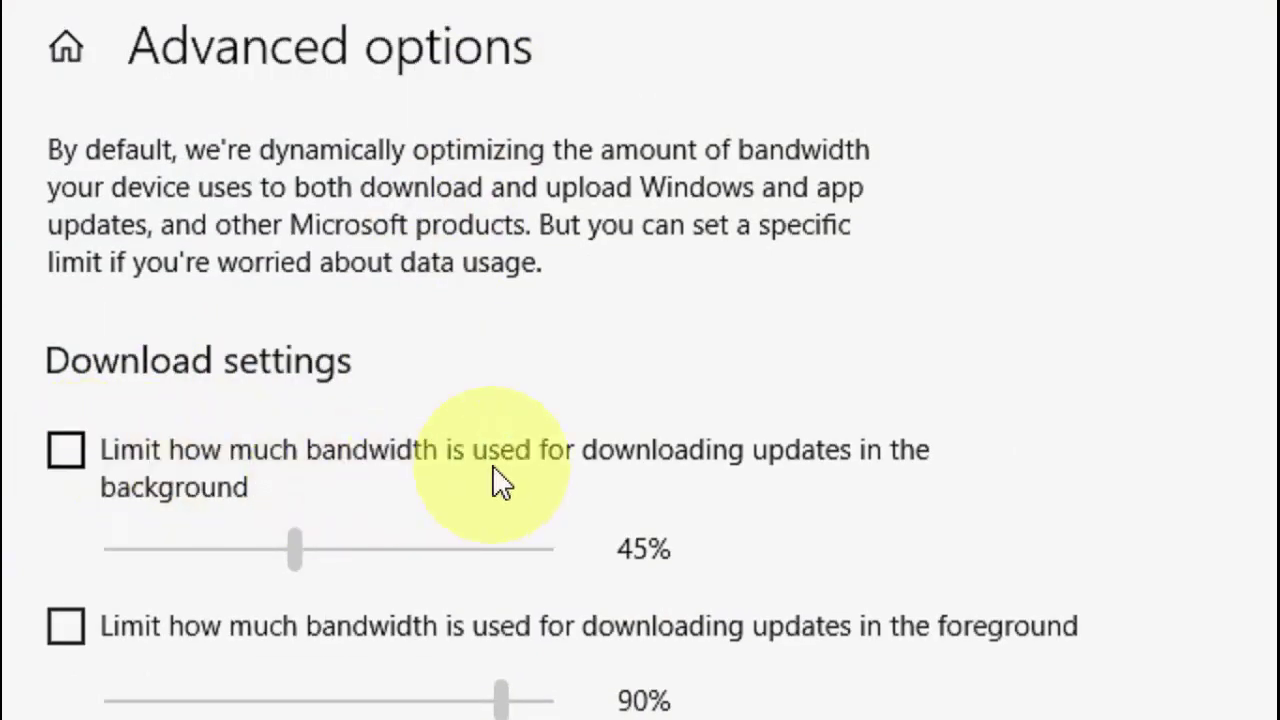
click(89, 451)
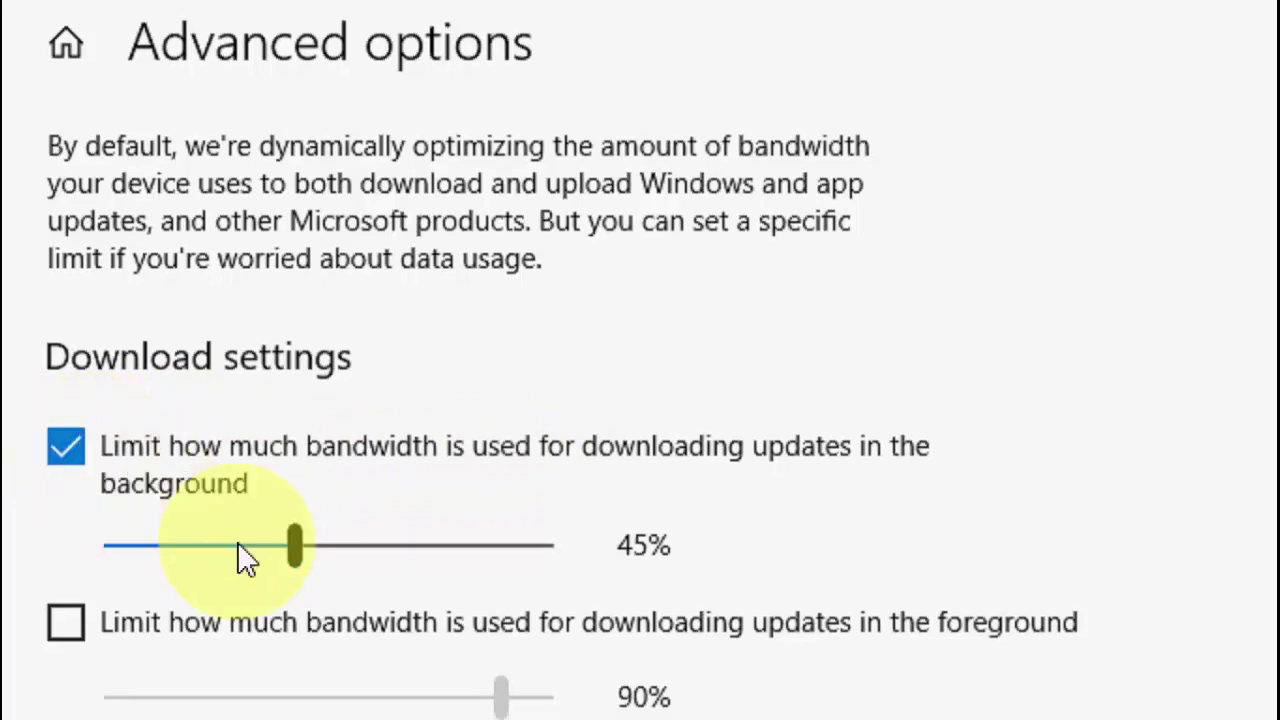
drag(296, 560, 597, 550)
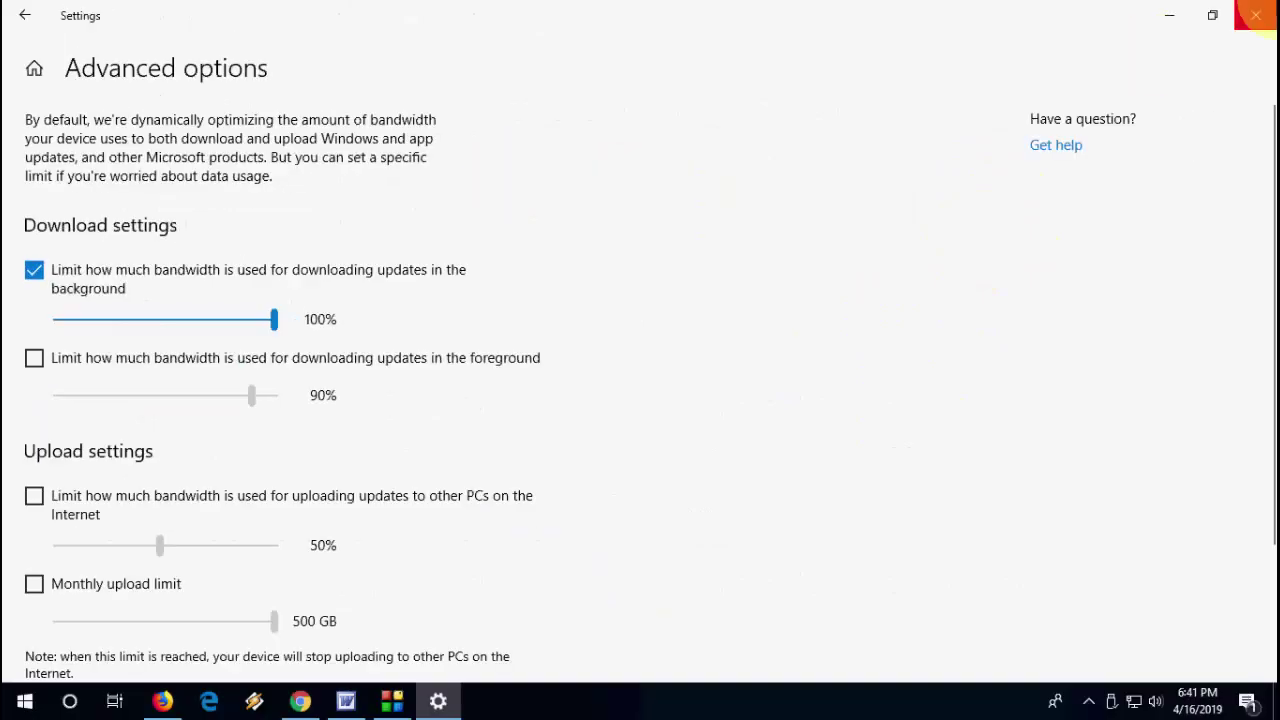
- Close the Delivery Optimization settings and refresh the desktop
click(1256, 14)
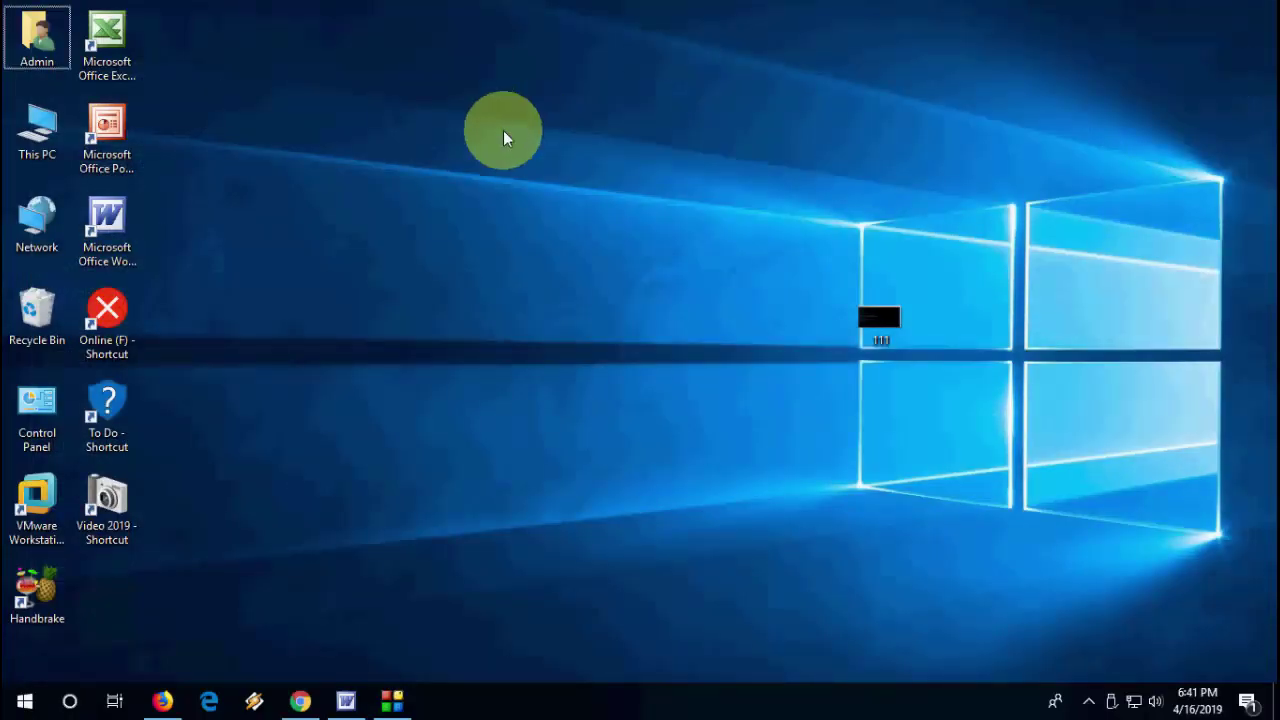
right_click(504, 130)
click(537, 181)
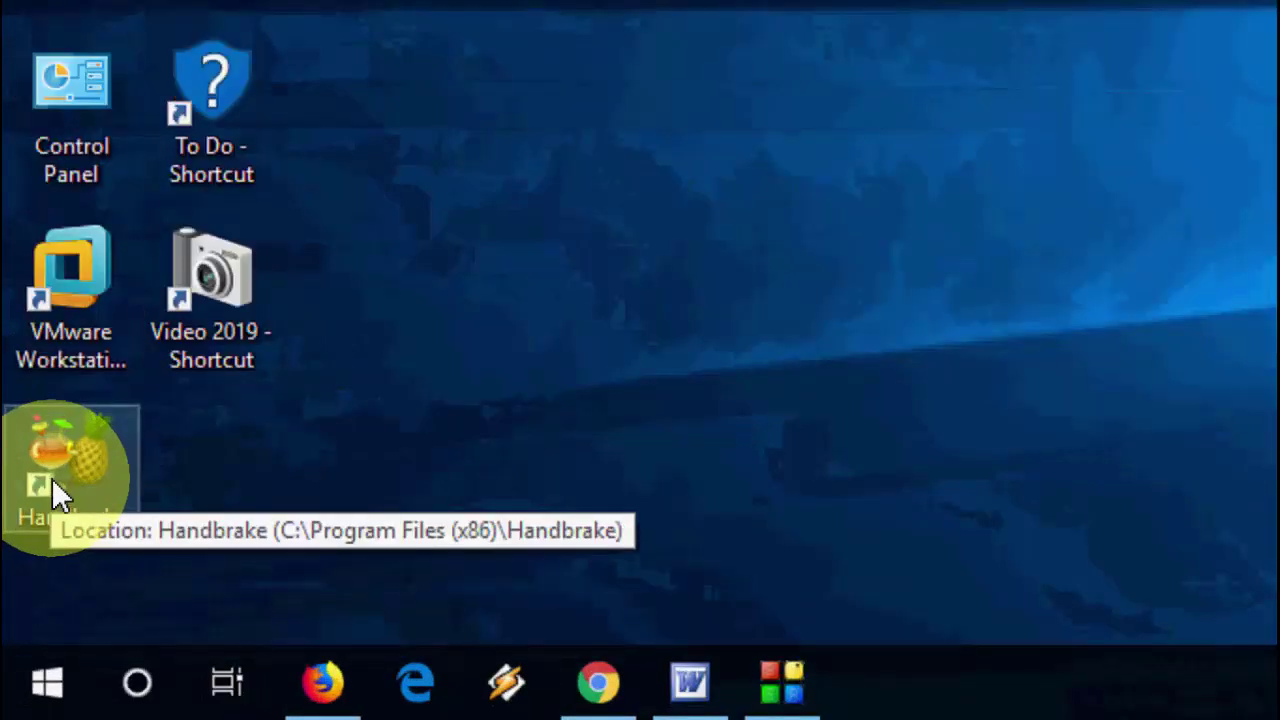
- Search Windows for the wsreset.exe command, close the search without running it, and refresh the desktop
key(super)
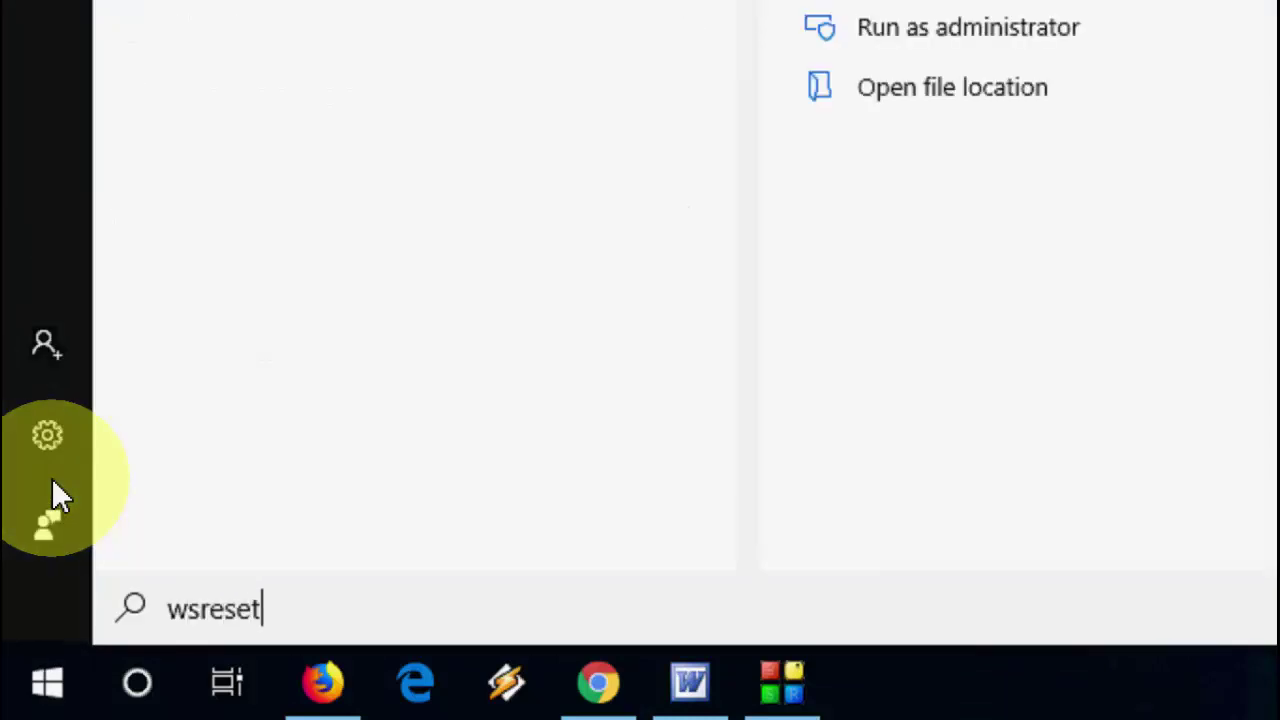
text(e)
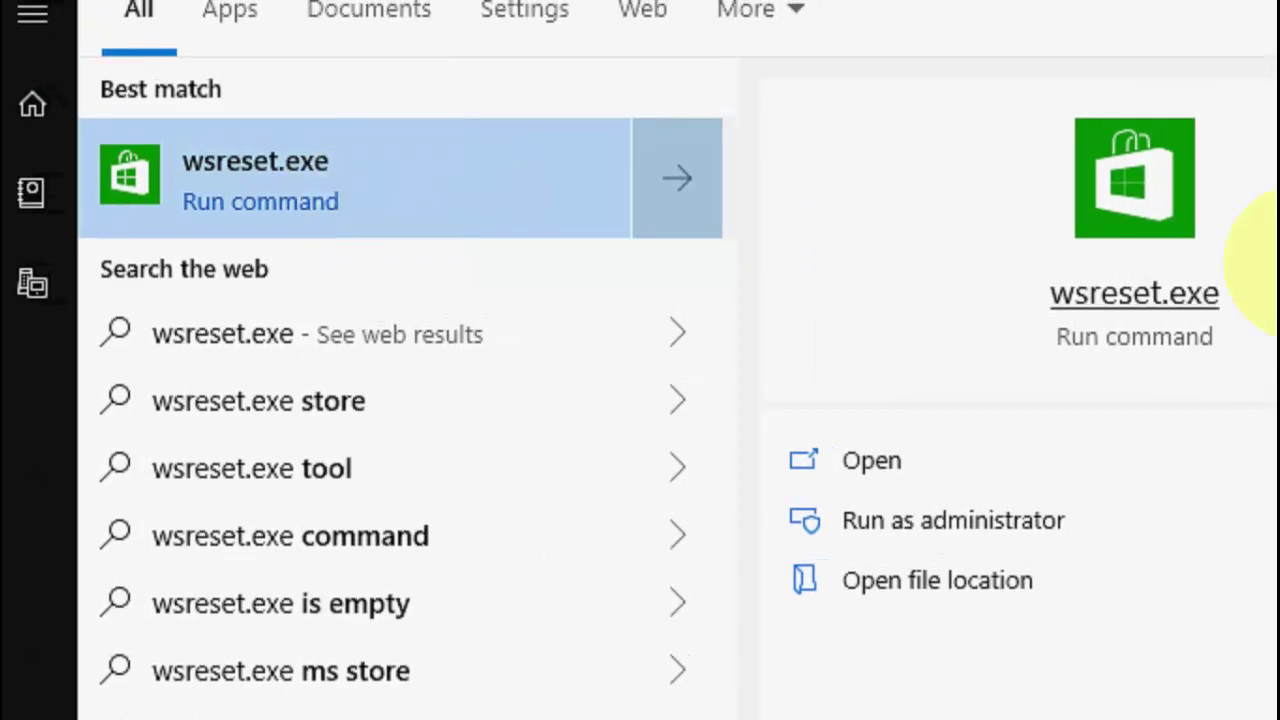
click(1237, 149)
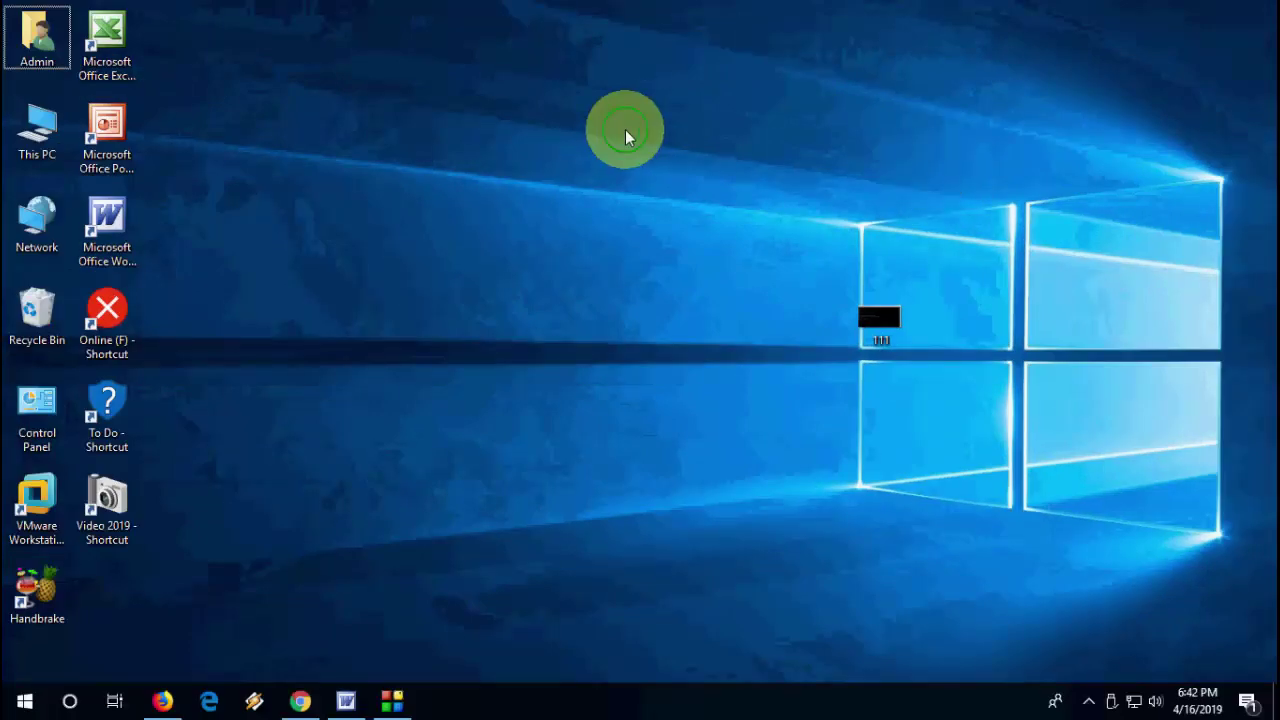
right_click(625, 129)
click(660, 178)
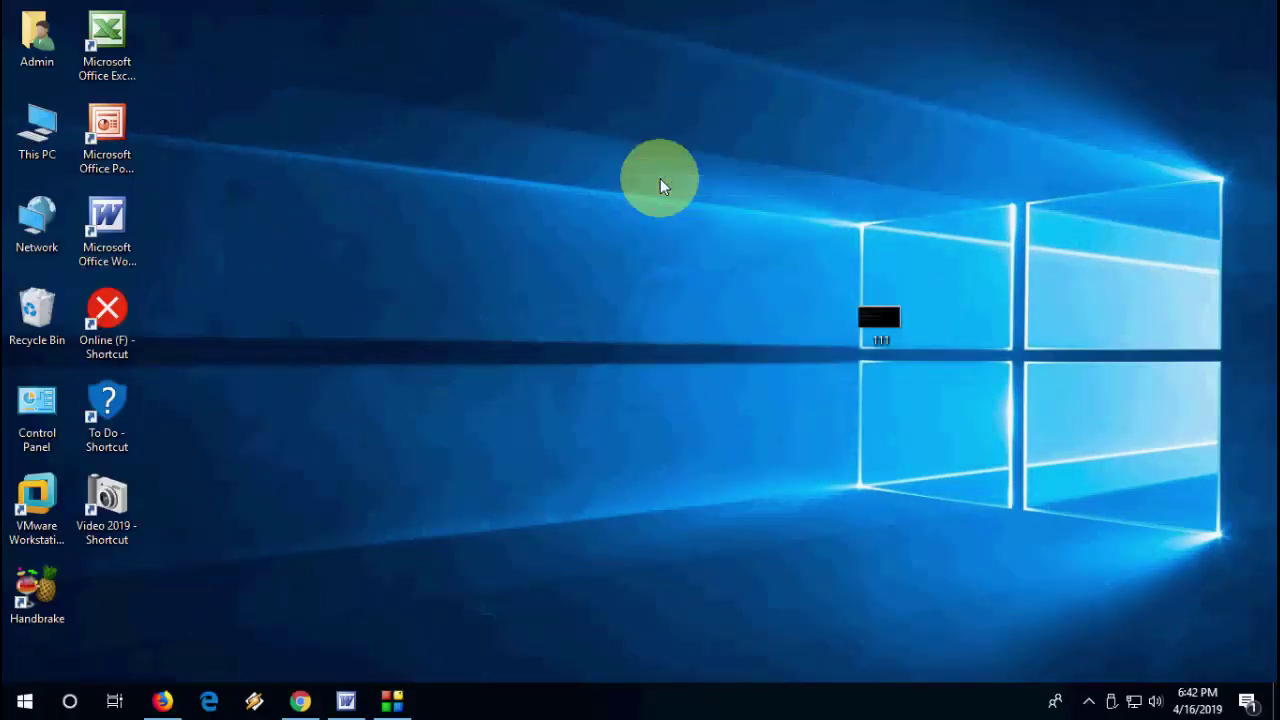
- Open File Explorer and go to the SoftwareDistribution folder inside the Windows folder on the C: drive
key(super+e)
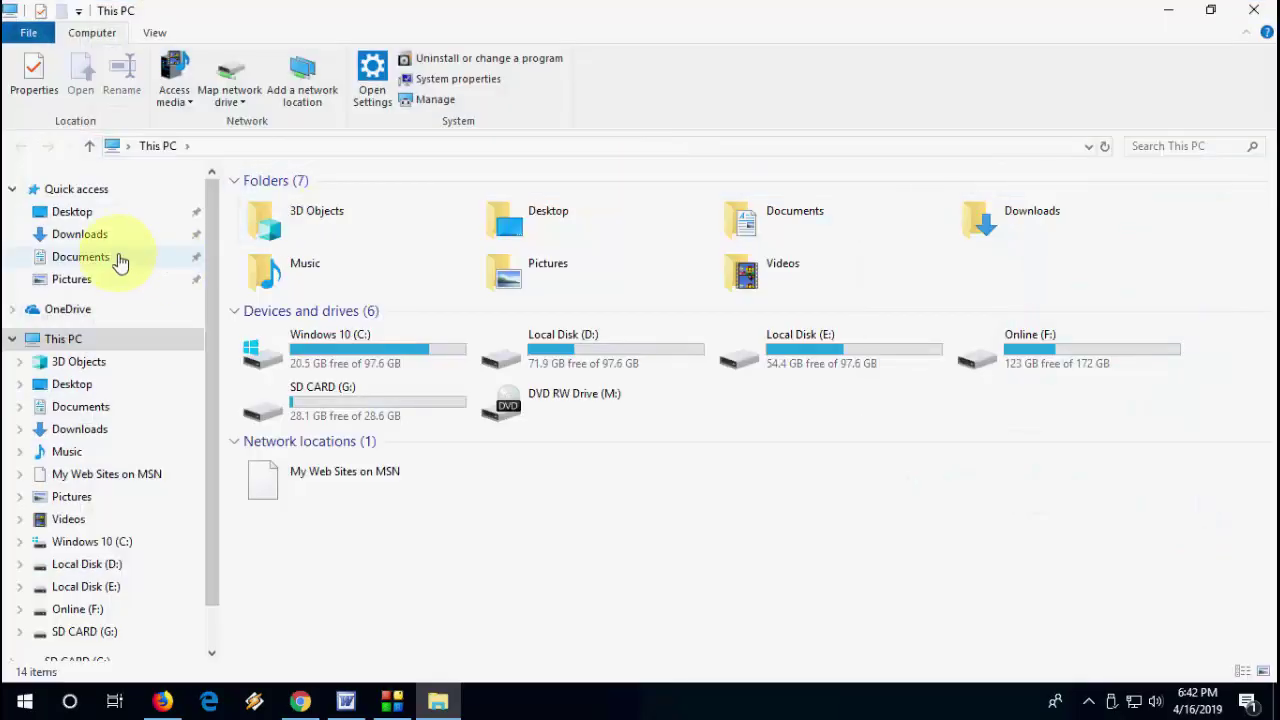
double_click(352, 360)
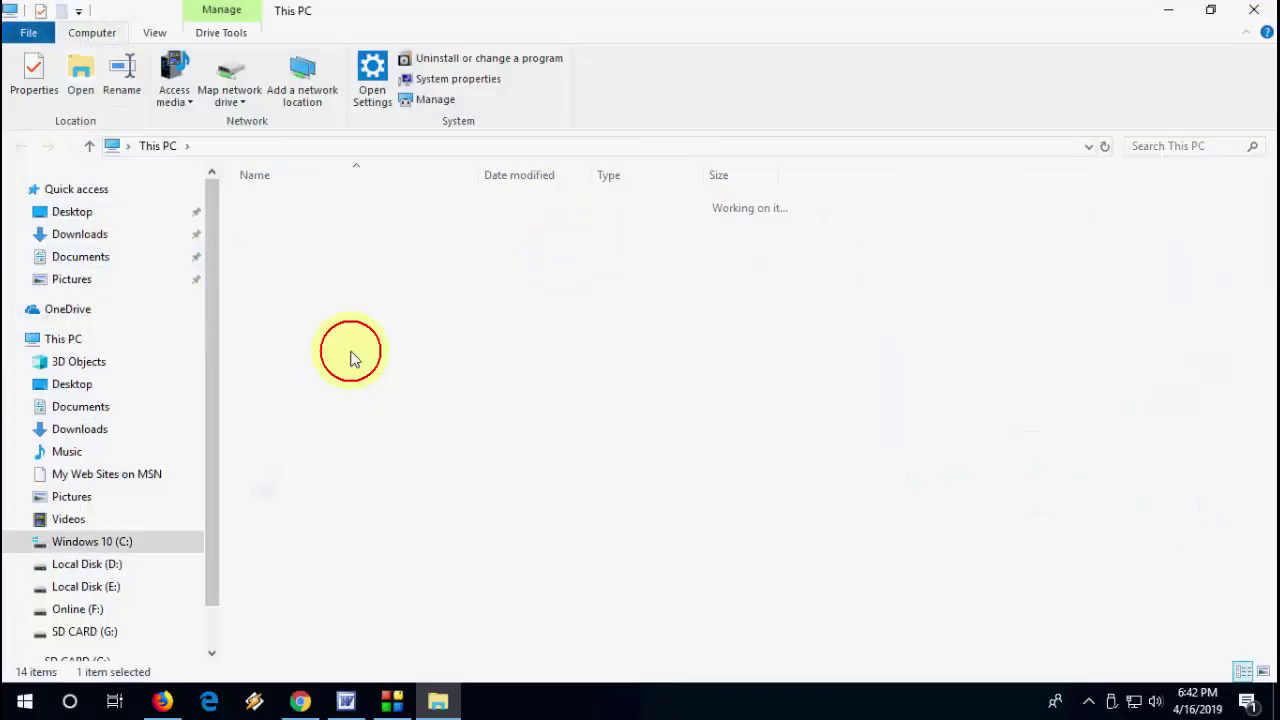
double_click(320, 381)
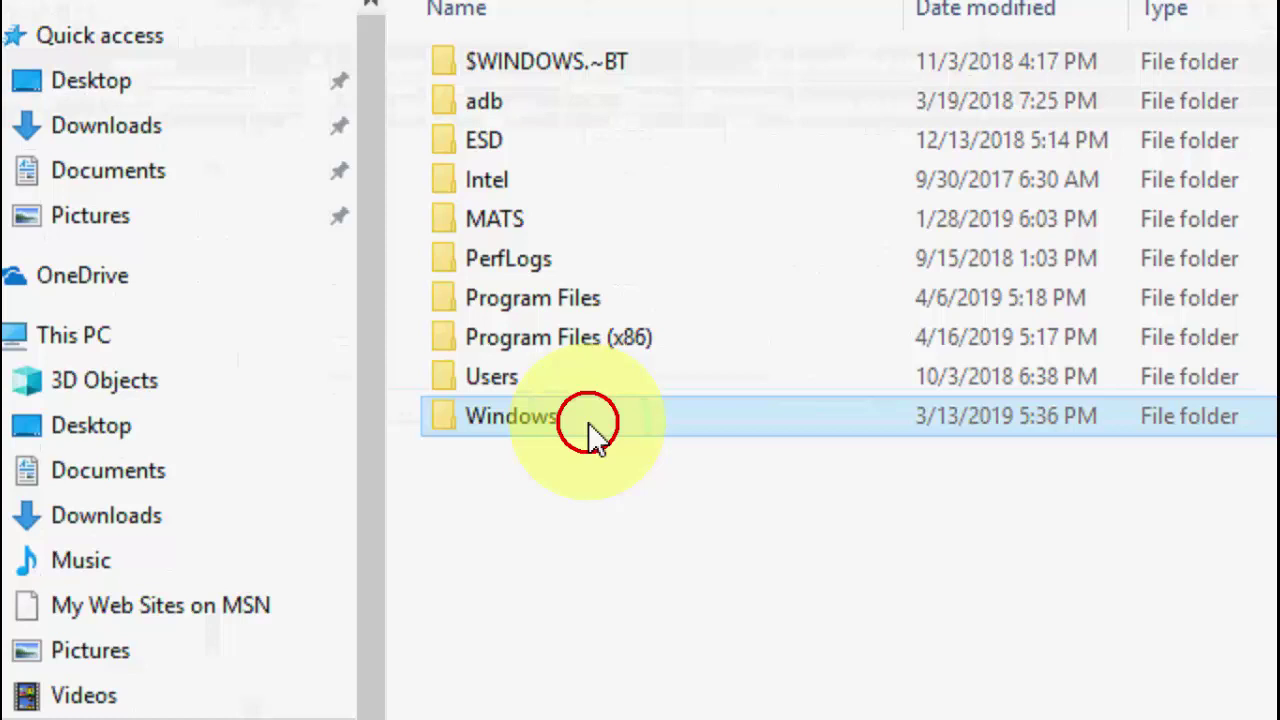
click(690, 425)
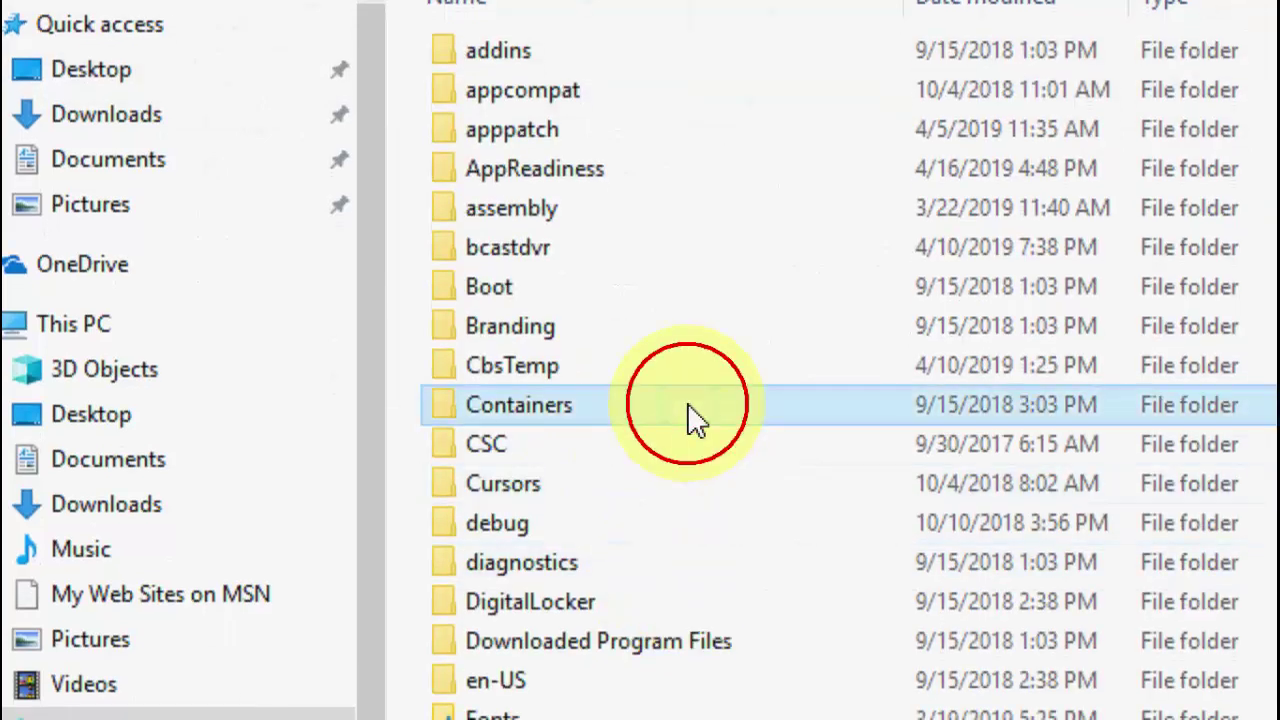
text(so)
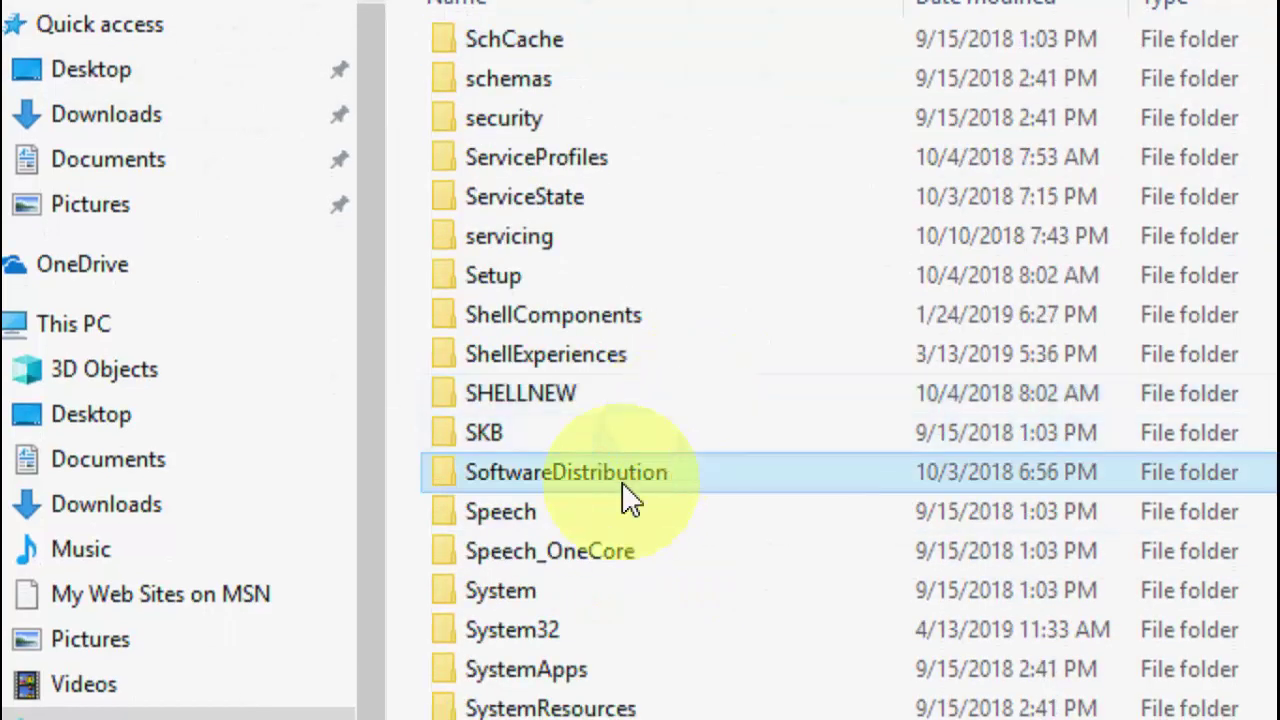
double_click(603, 488)
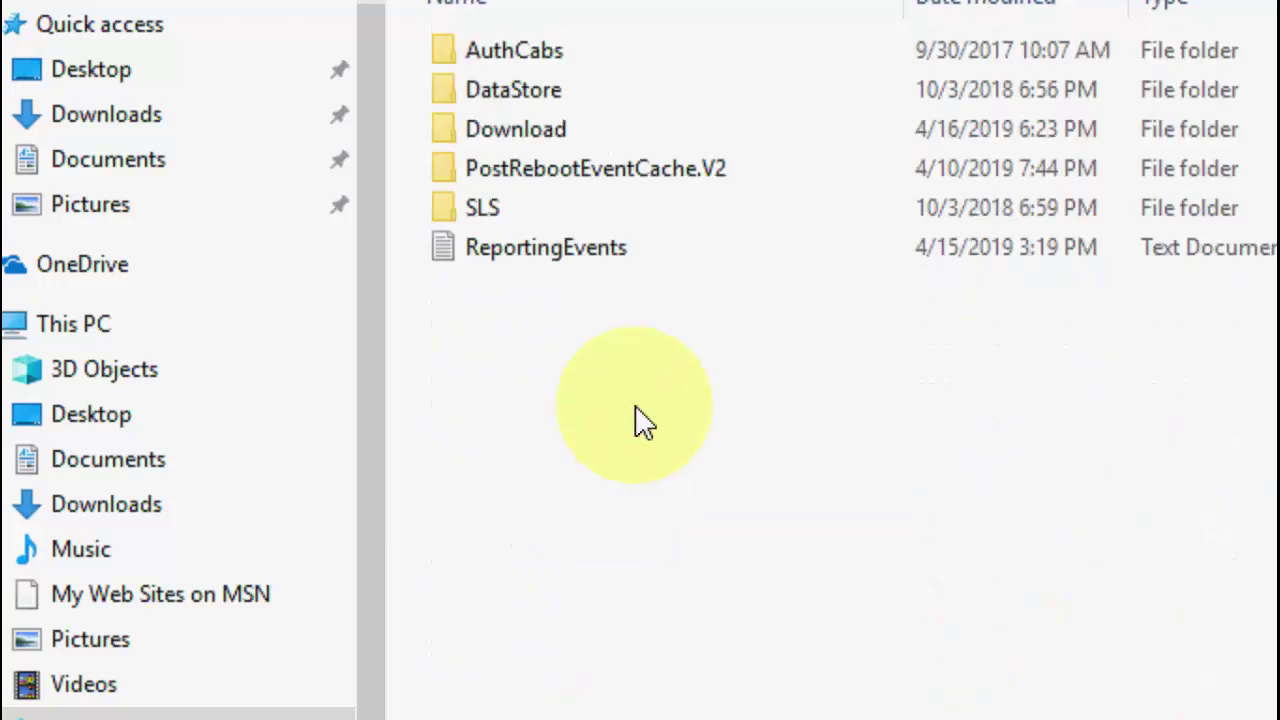
- Select all folders and files inside SoftwareDistribution and try to delete them
key(ctrl+a)
right_click(700, 245)
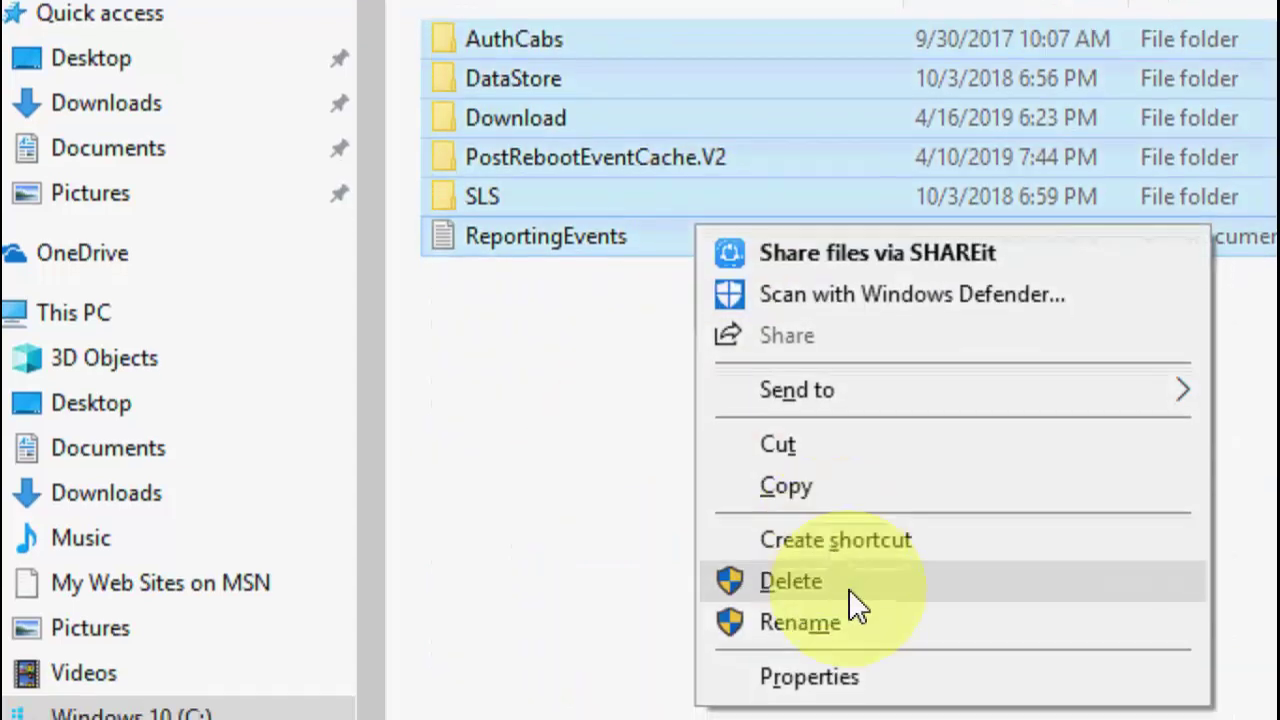
click(860, 585)
right_click(823, 140)
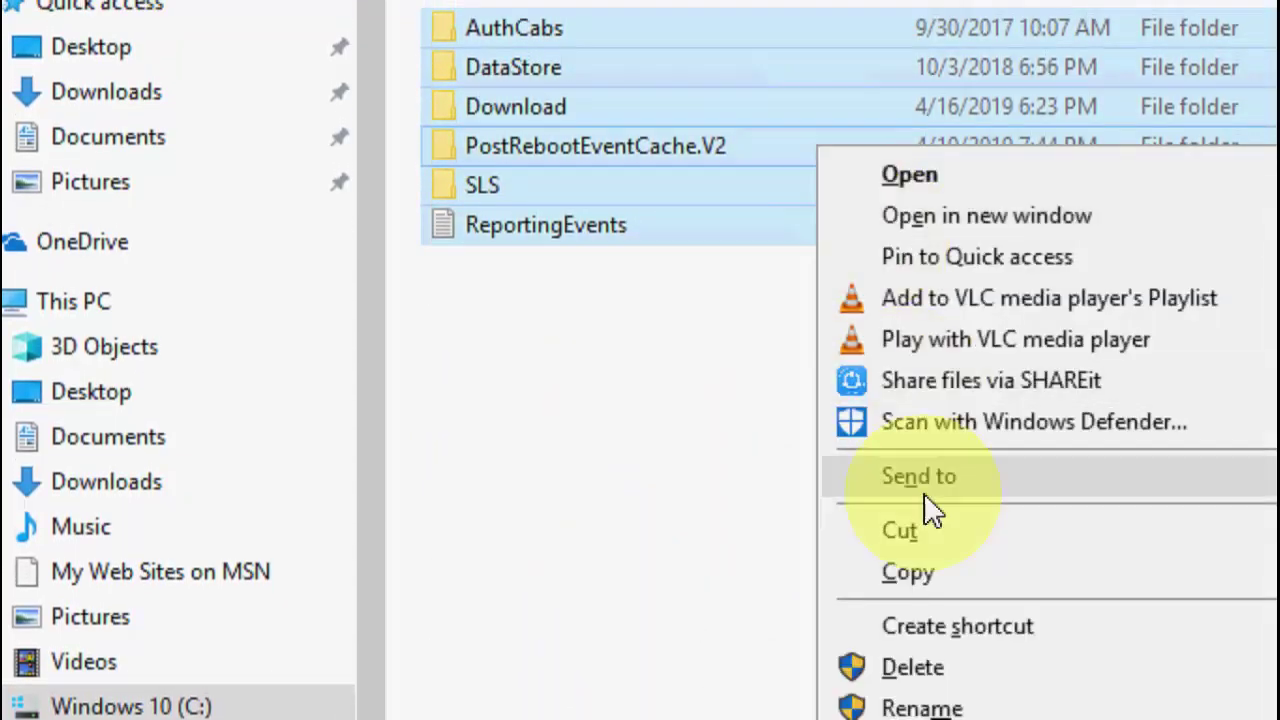
click(735, 420)
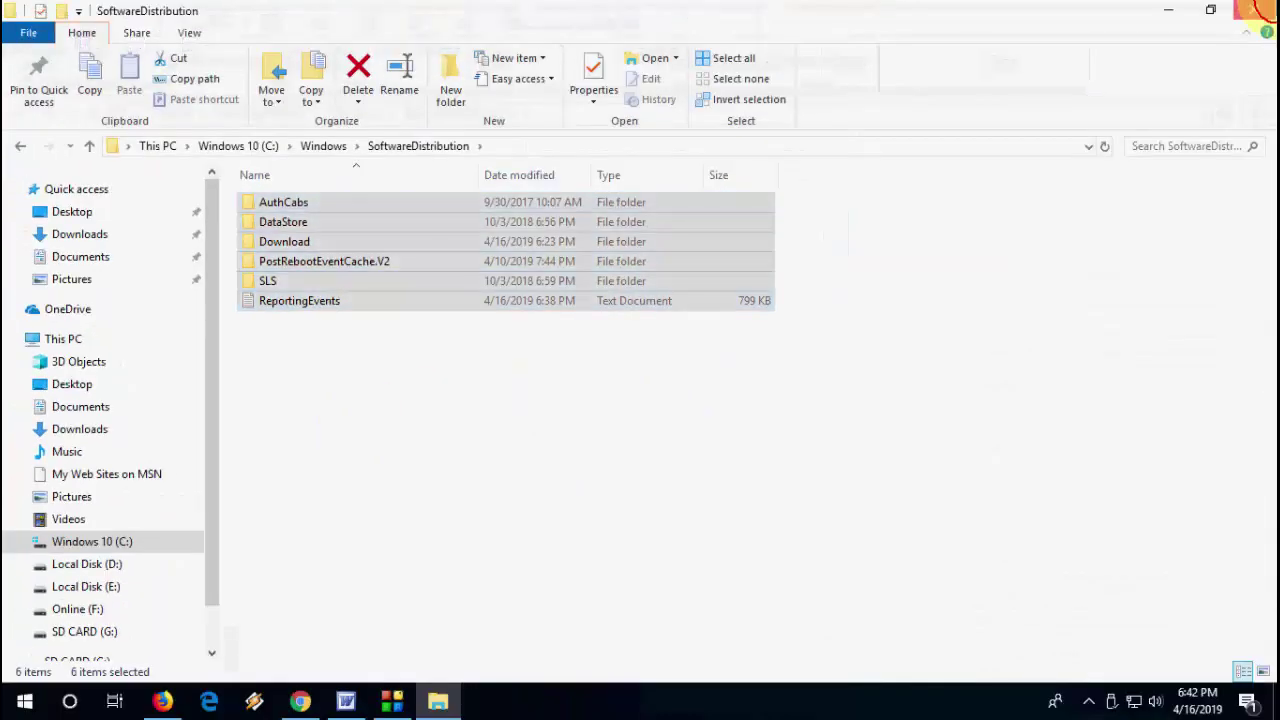
- Close the SoftwareDistribution folder window, dismiss the Start menu and refresh the desktop
click(1258, 10)
key(super)
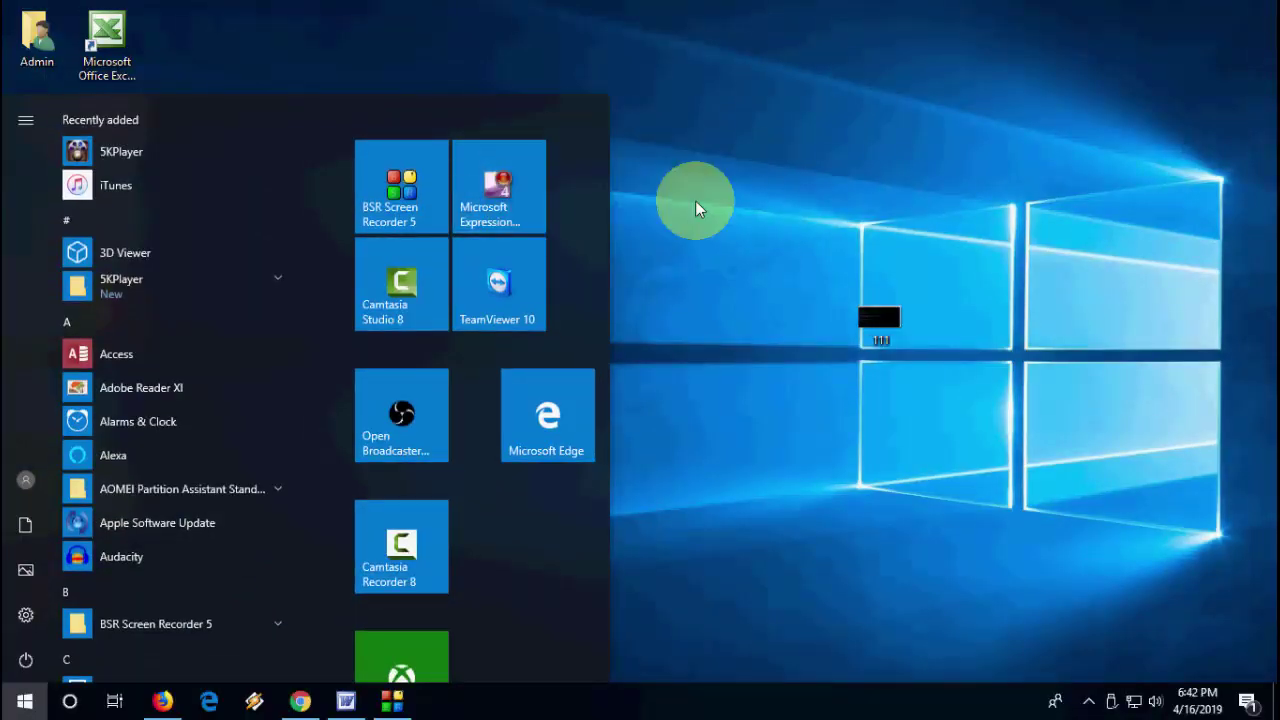
click(700, 205)
right_click(704, 204)
click(737, 250)
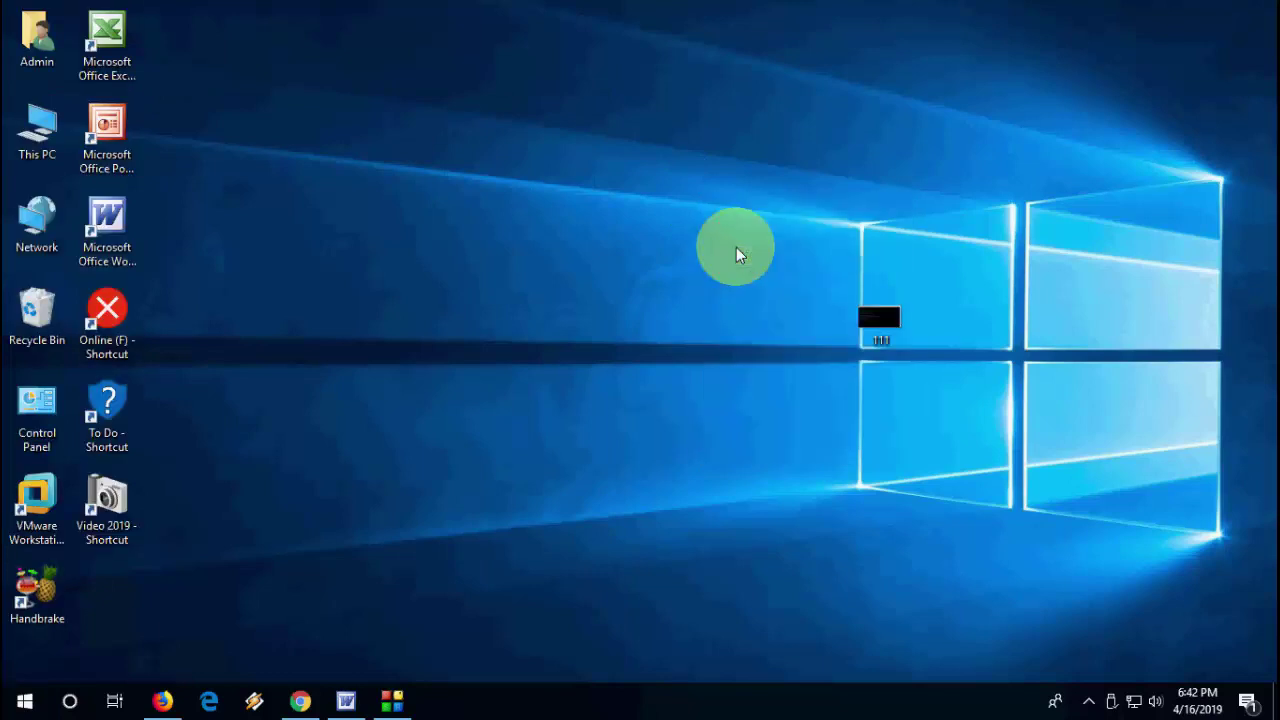